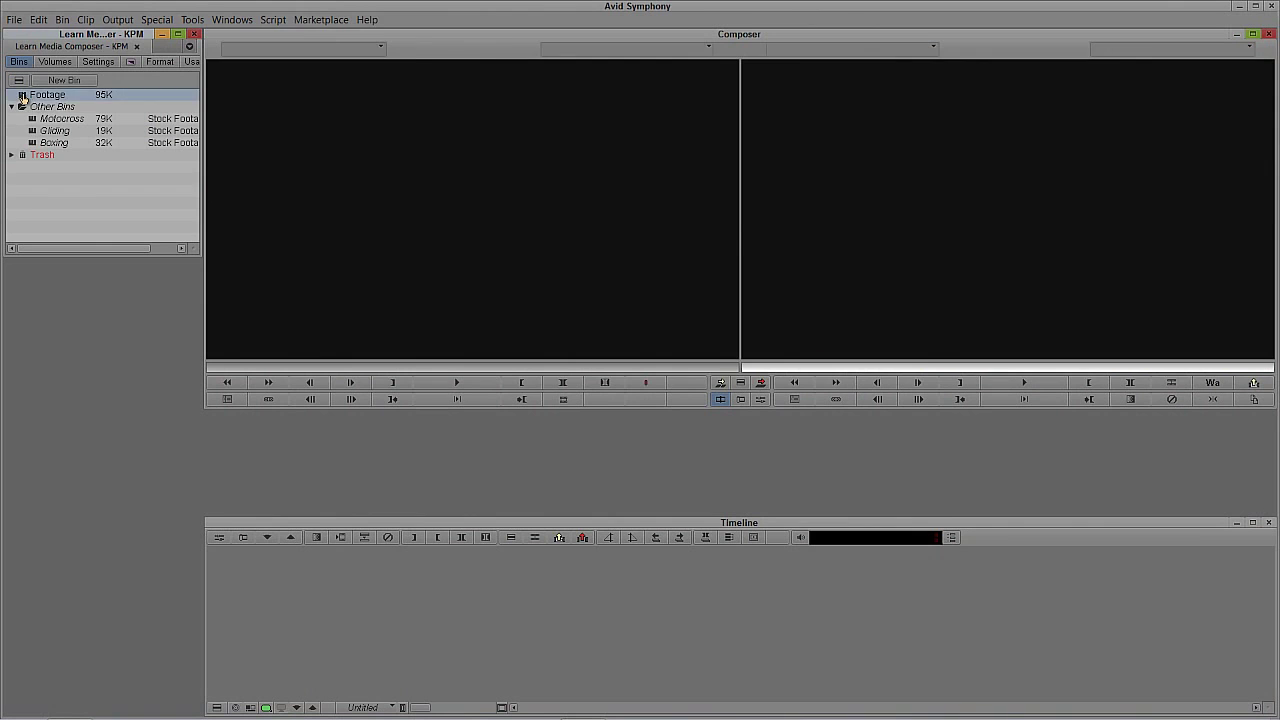
Step: Open the Footage bin and splice a 6:00 marked range of 000631_VTXHD.mov into a new sequence
left_click_drag(329, 46, 133, 255)
left_click_drag(188, 372, 190, 668)
double_click(20, 440)
left_click_drag(351, 372, 590, 372)
left_click(521, 382)
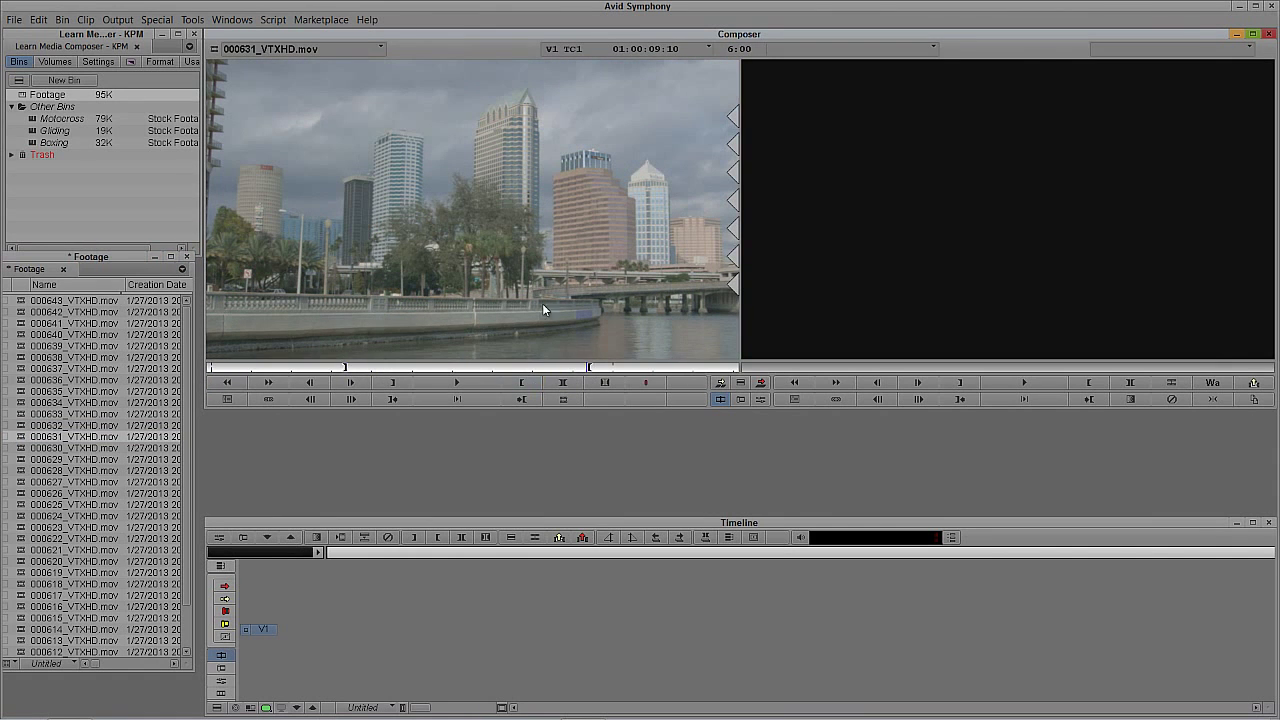
key("v")
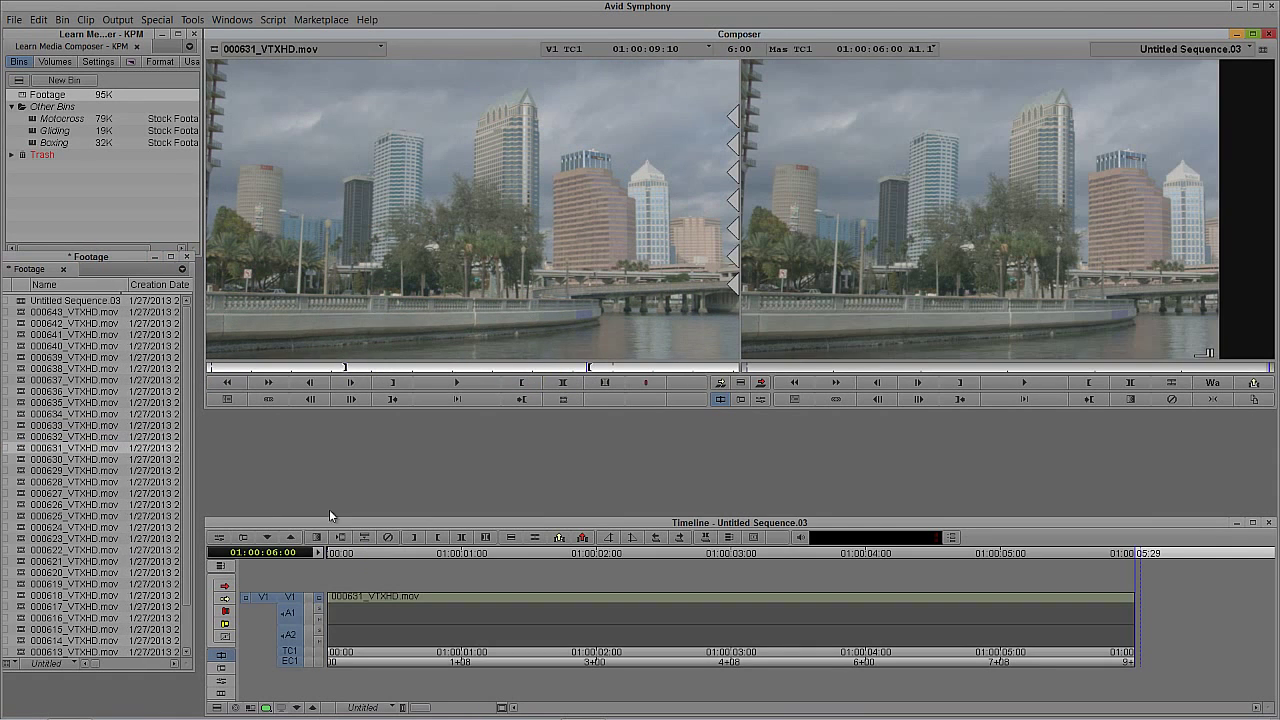
Step: Mark a range of about 6 seconds in 000627_VTXHD.mov and splice it onto the end of the sequence
double_click(21, 493)
key("i")
left_click_drag(331, 370, 557, 372)
key("o")
key("v")
Step: Mark a range of about 4:25 in 000621_VTXHD.mov and splice it in after the 000627 clip
double_click(21, 561)
left_click(352, 370)
key("i")
left_click_drag(352, 370, 605, 370)
key("o")
key("v")
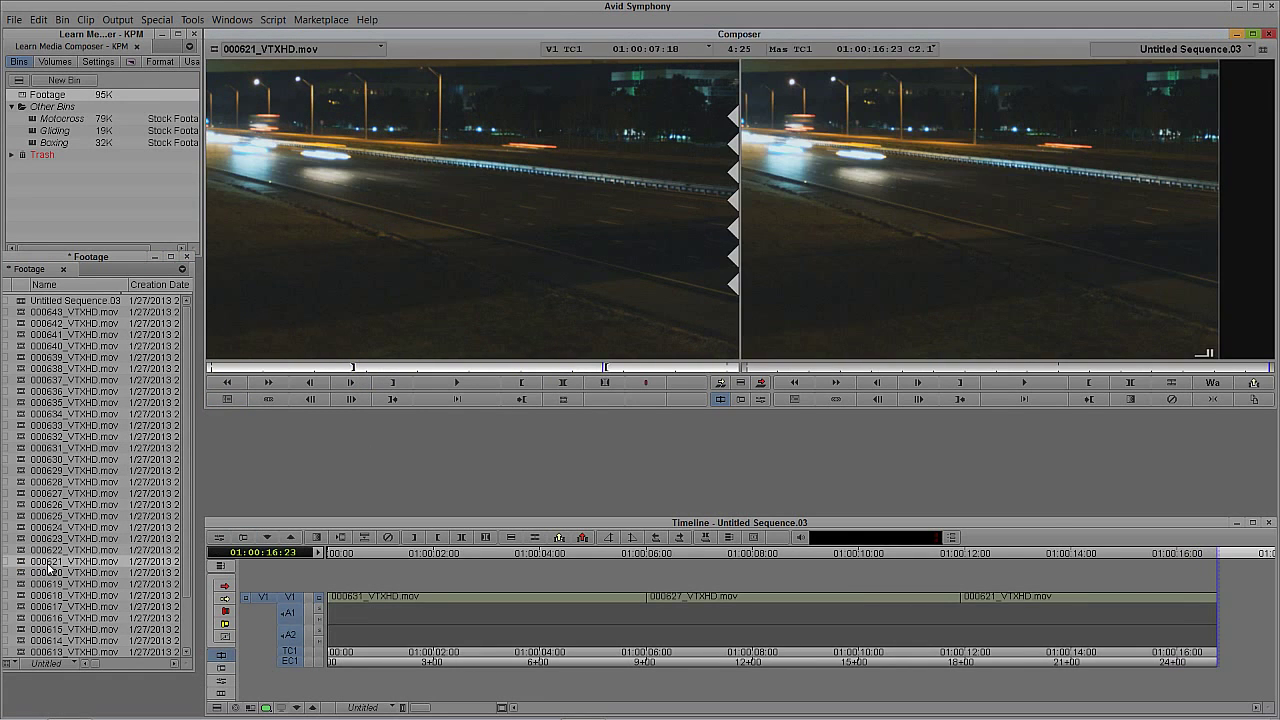
Step: Mark a range of about 6:00 in 000616_VTXHD.mov and splice it in after the 000621 clip
double_click(21, 618)
left_click(356, 370)
key("i")
left_click_drag(356, 370, 622, 370)
key("o")
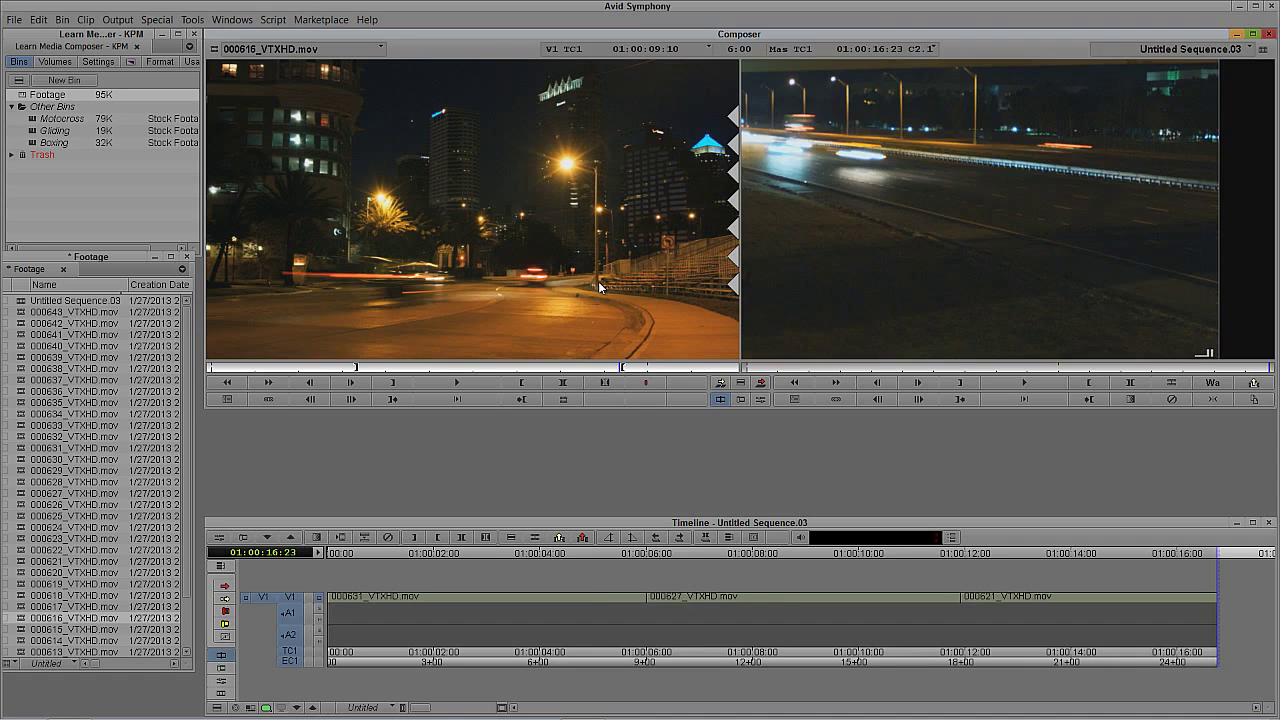
key("v")
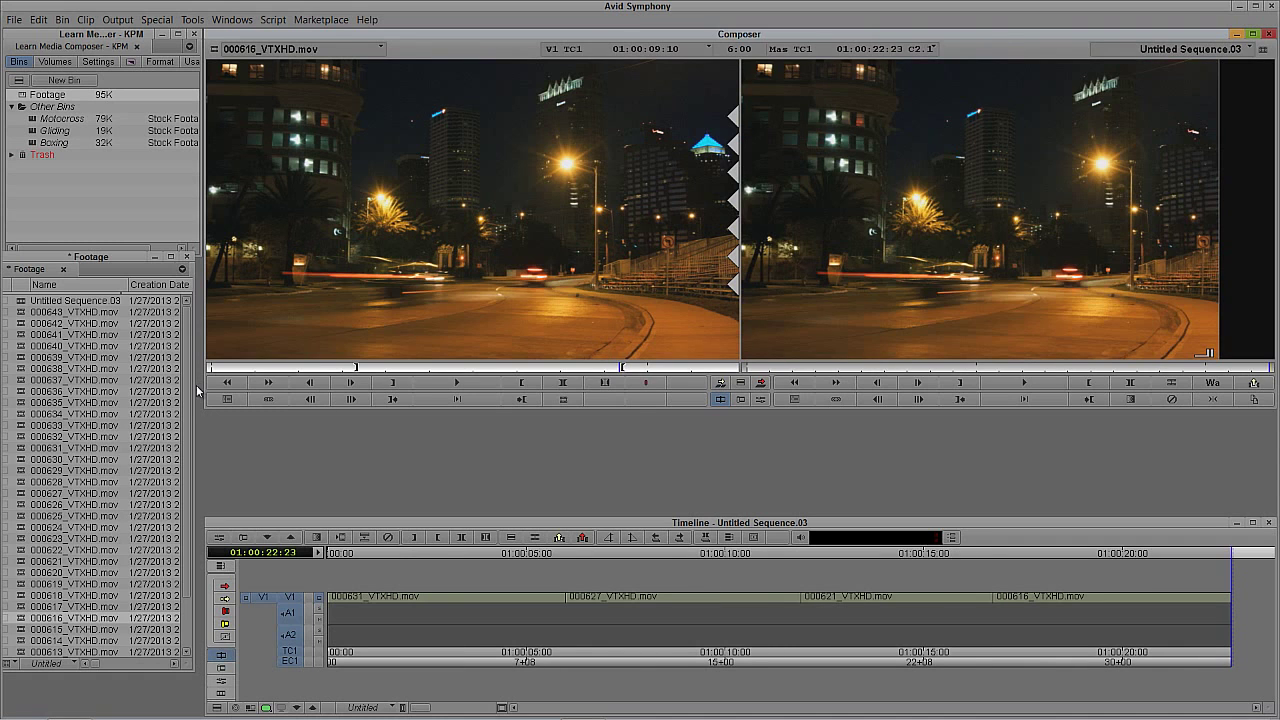
Step: Mark a range of about 4:16 in 000611_VTXHD.mov and splice it in after the 000616 clip
scroll(192, 390, "down", 2)
double_click(46, 615)
left_click_drag(358, 370, 378, 370)
left_click_drag(469, 377, 655, 370)
left_click(522, 382)
key("v")
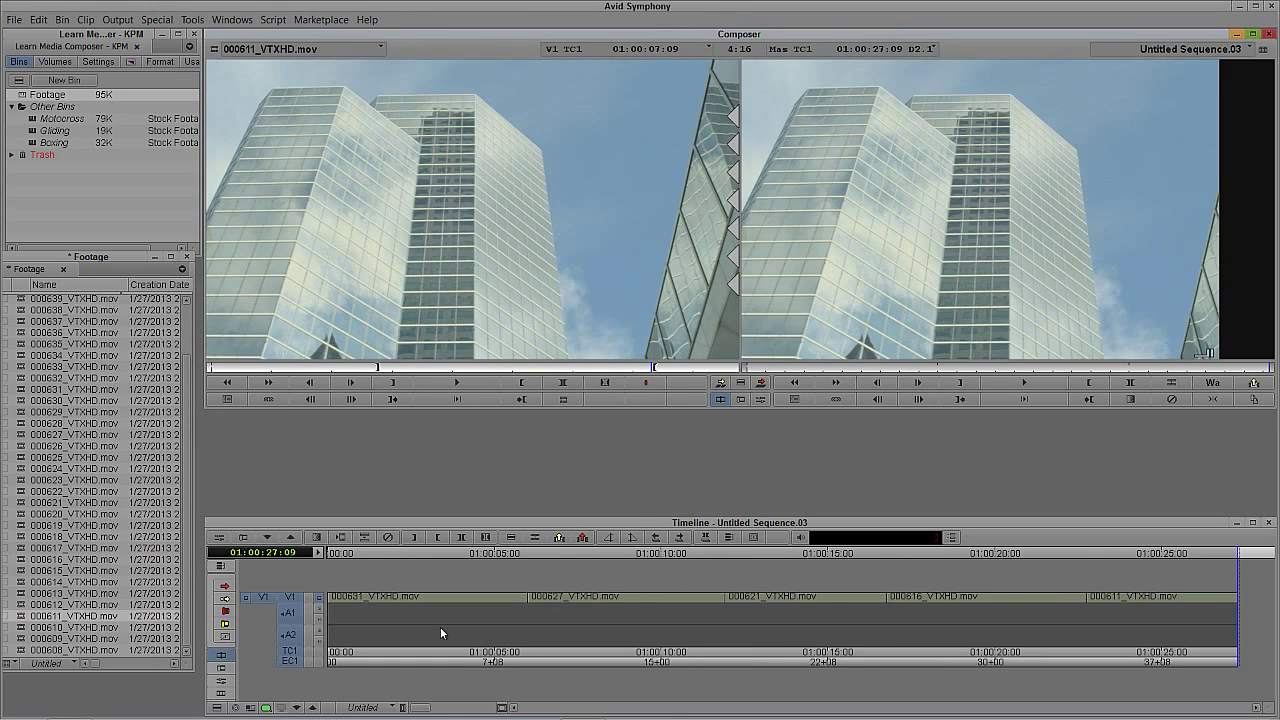
Step: Load 000632_VTXHD.mov, mark a range of about 2:01 and splice it in after the 000611 clip
left_click_drag(14, 378, 394, 271)
left_click(324, 371)
key("i")
left_click_drag(326, 371, 610, 371)
key("o")
key("v")
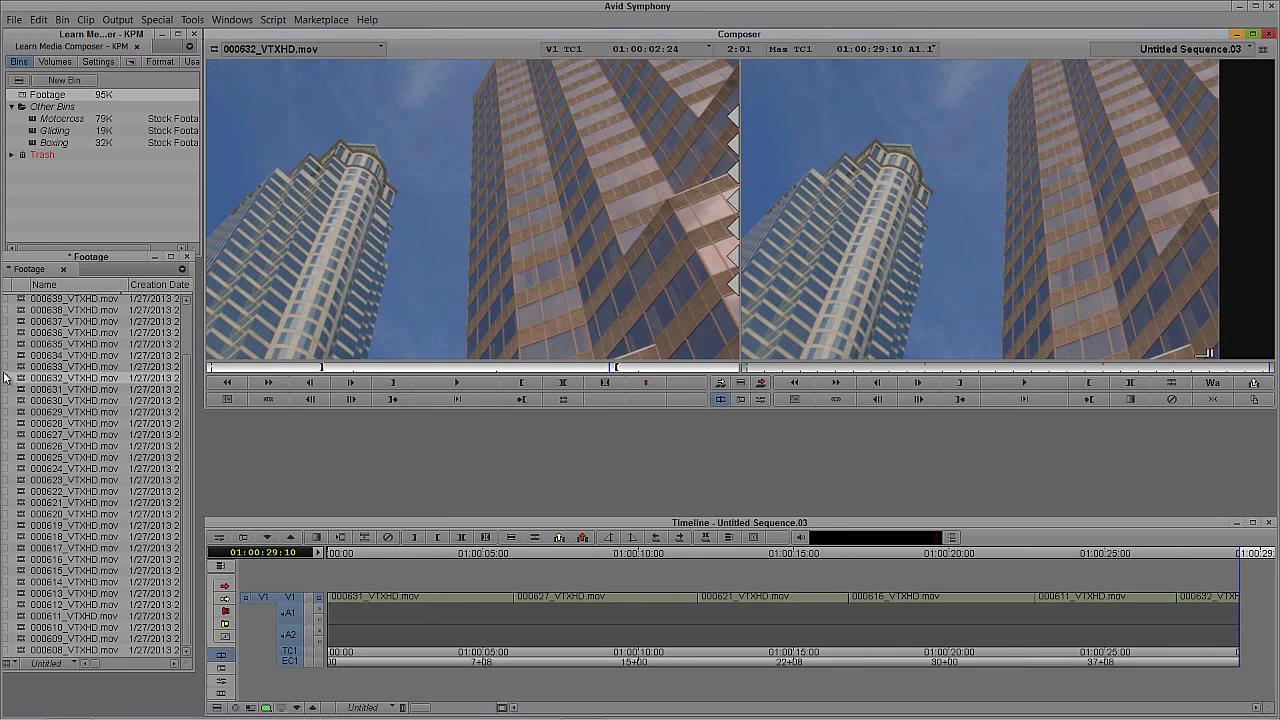
Step: Load 000626_VTXHD.mov, mark a range of about 8 seconds and add it to the end of the sequence
left_click_drag(22, 450, 346, 317)
left_click(310, 370)
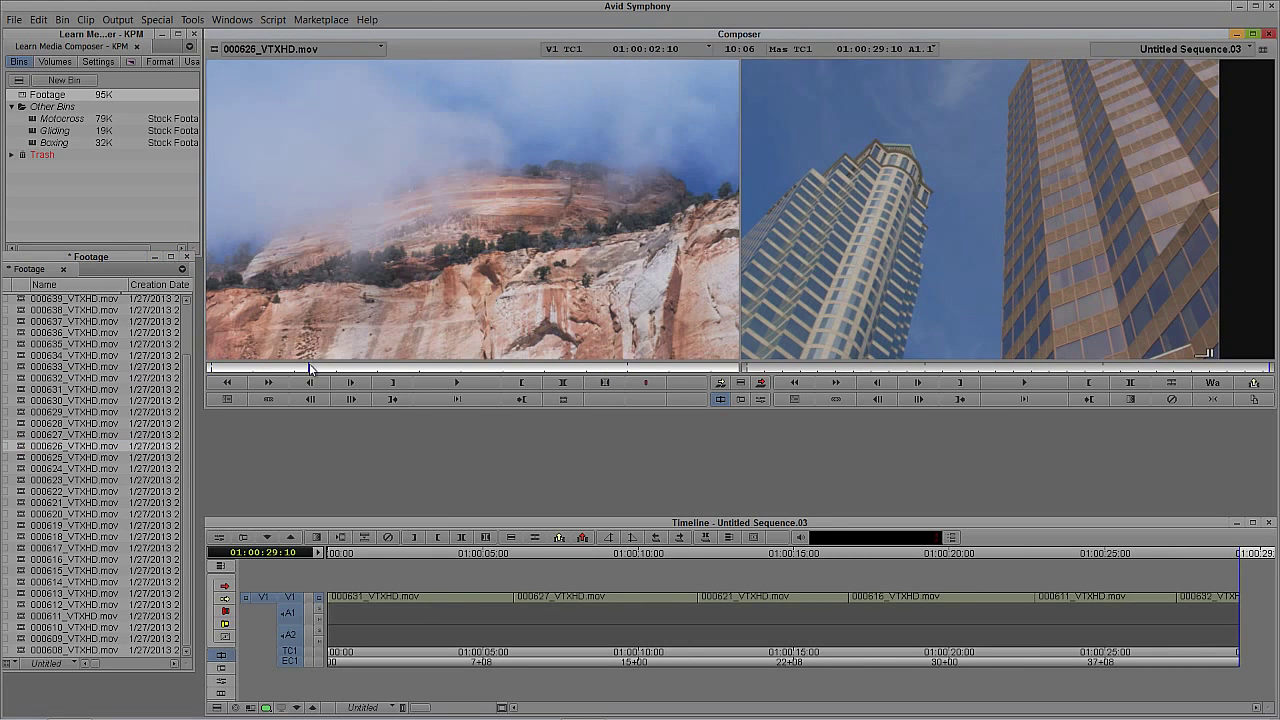
left_click_drag(310, 370, 639, 369)
left_click_drag(547, 239, 770, 350)
left_click_drag(940, 590, 1076, 603)
Step: Return to the start of the sequence and rename it "Master Super Awesome Timeline" in the Footage bin
key("Home")
left_click_drag(188, 357, 200, 305)
left_click(98, 301)
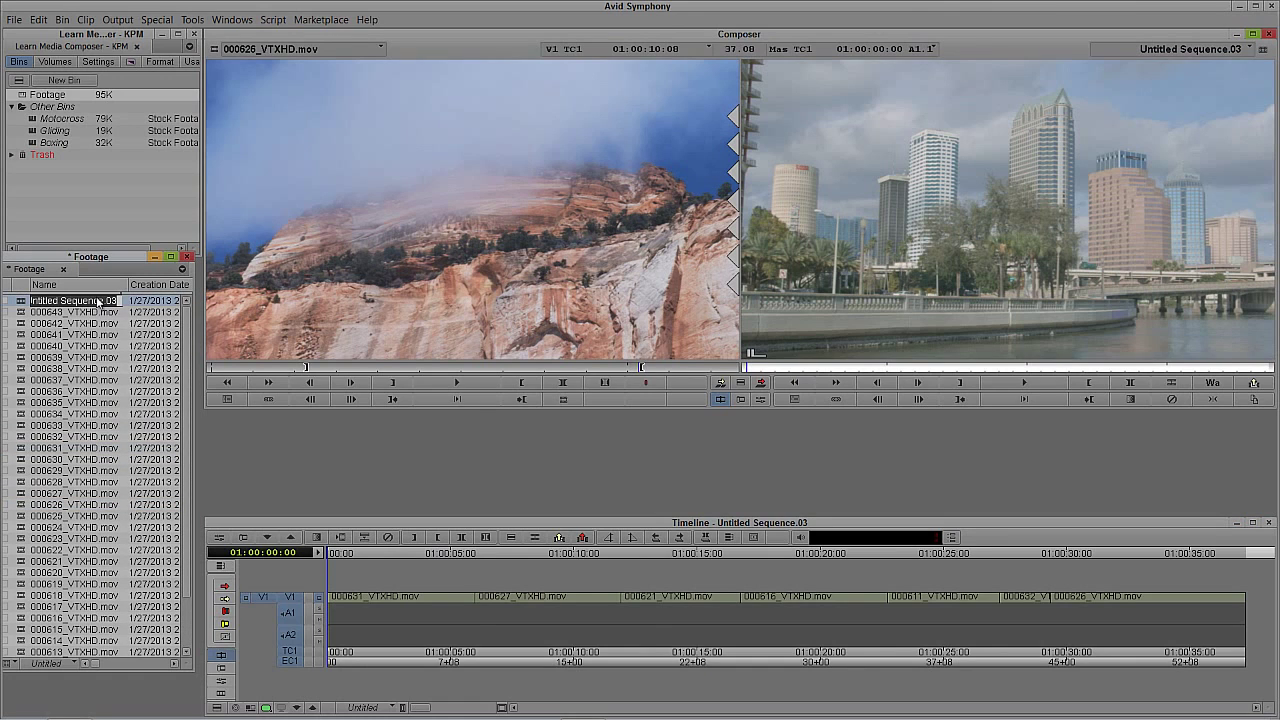
type("Master")
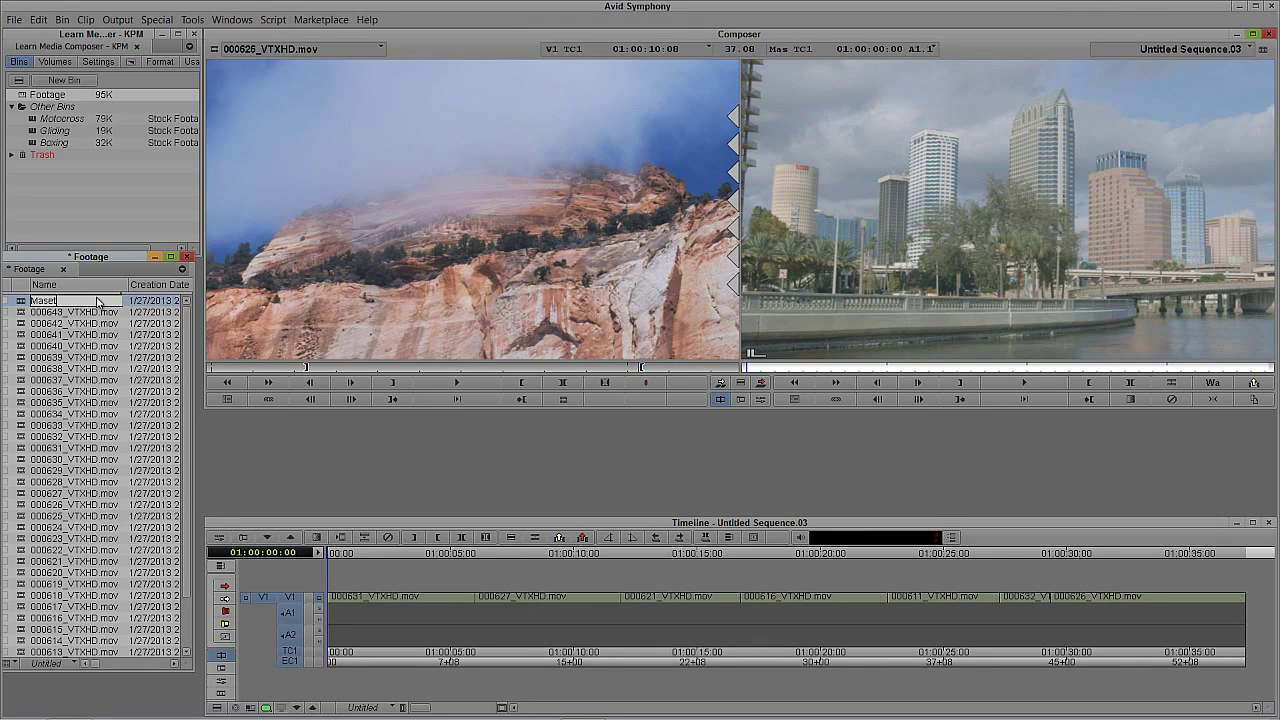
type(" Super Awesome Timeline")
key("Return")
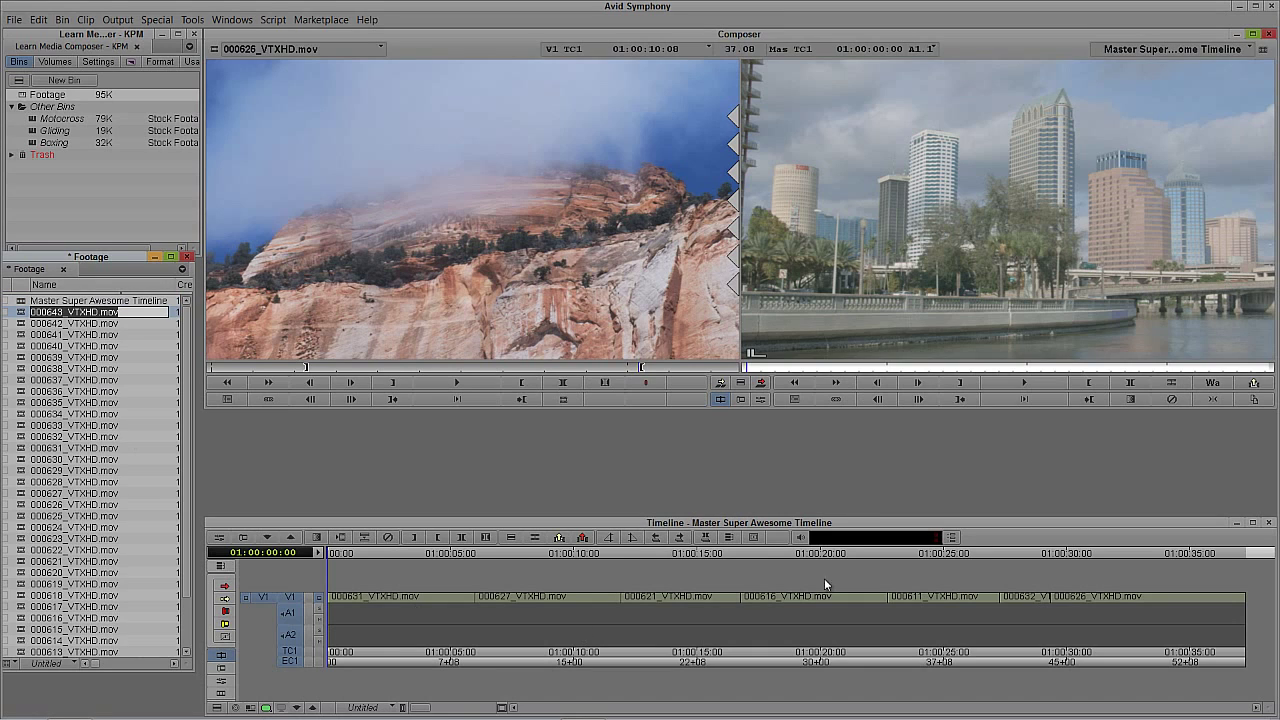
Step: Select the media relatives of Master Super Awesome Timeline in the Footage bin and check which clips are selected
left_click(22, 302)
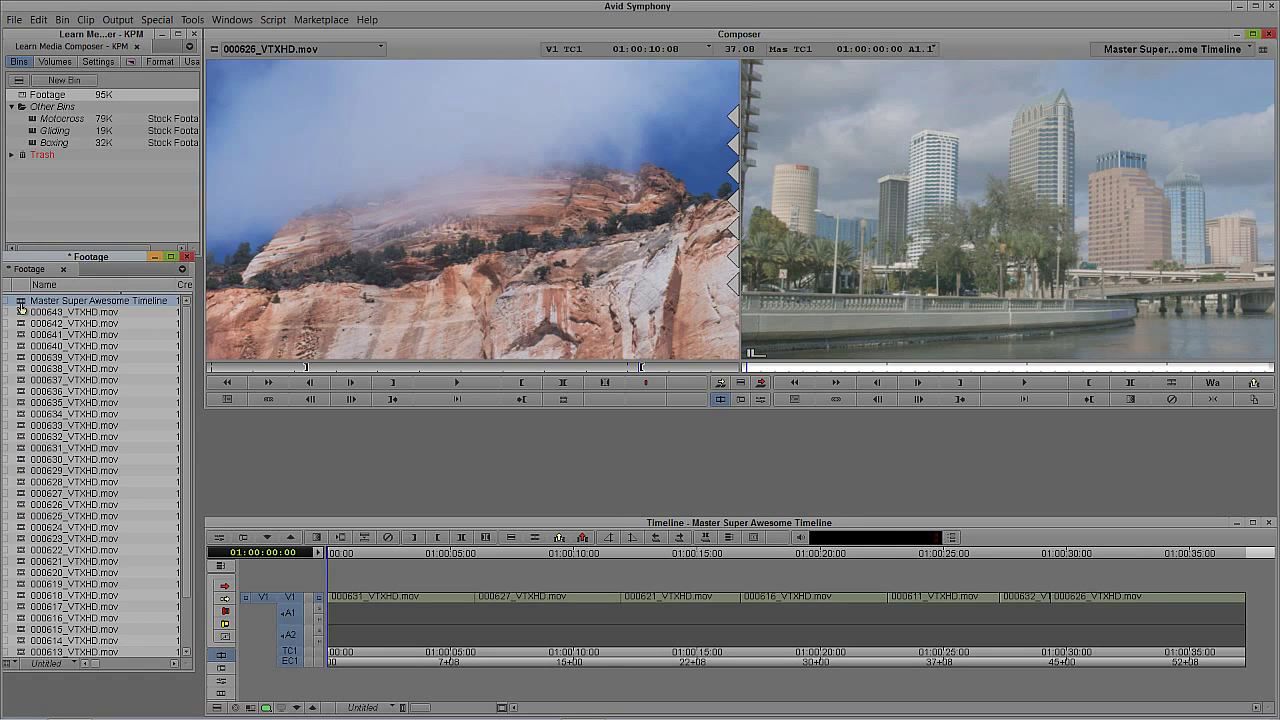
left_click(86, 20)
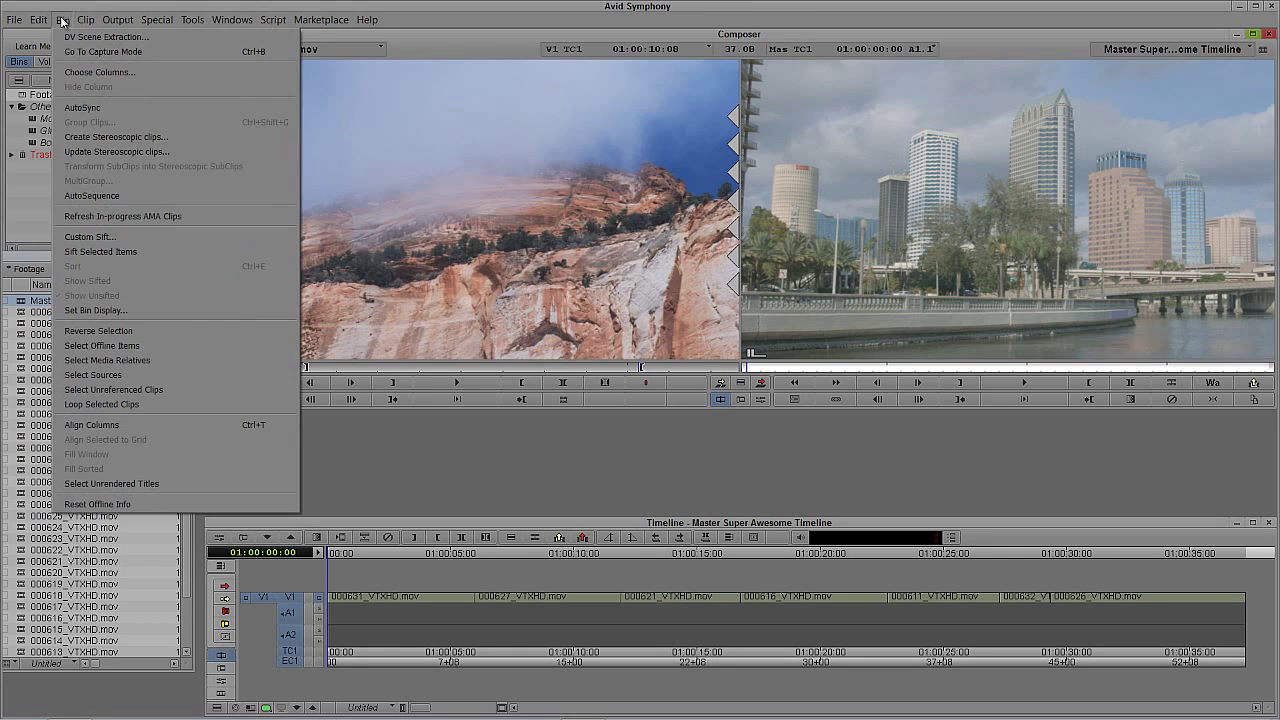
left_click(62, 20)
left_click(62, 20)
left_click(65, 364)
scroll(186, 341, "down", 2)
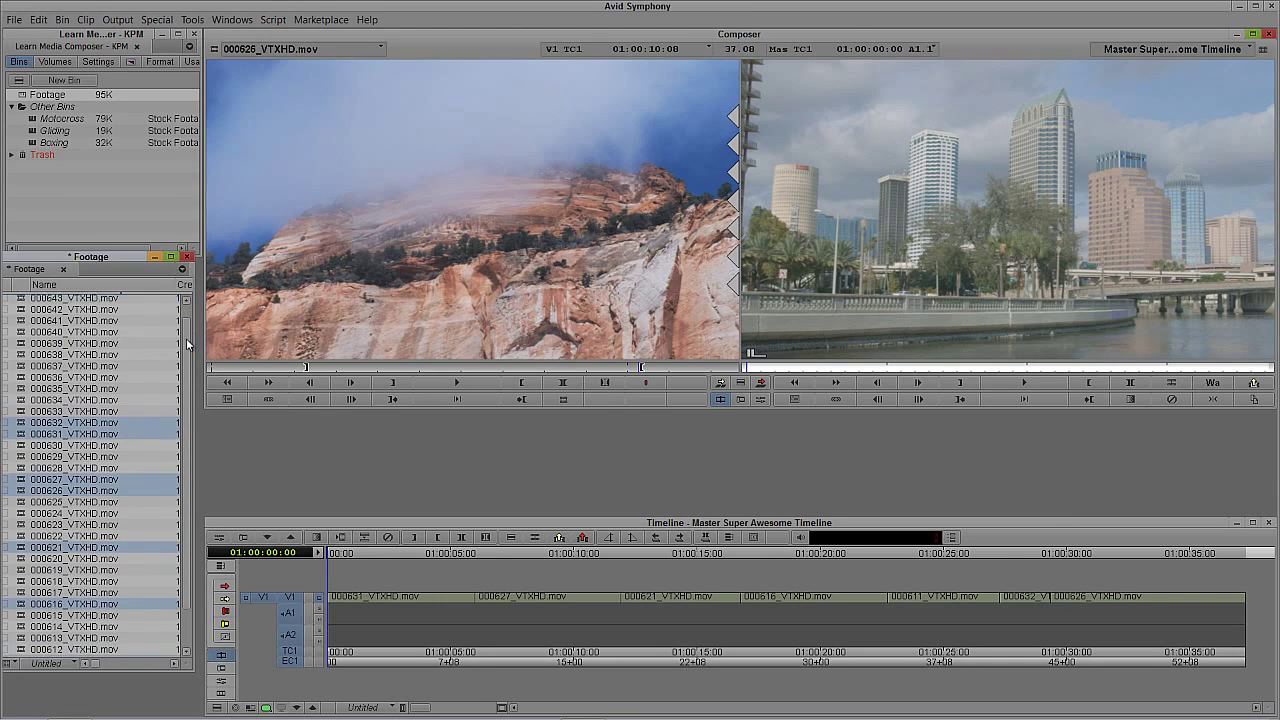
scroll(186, 341, "down", 2)
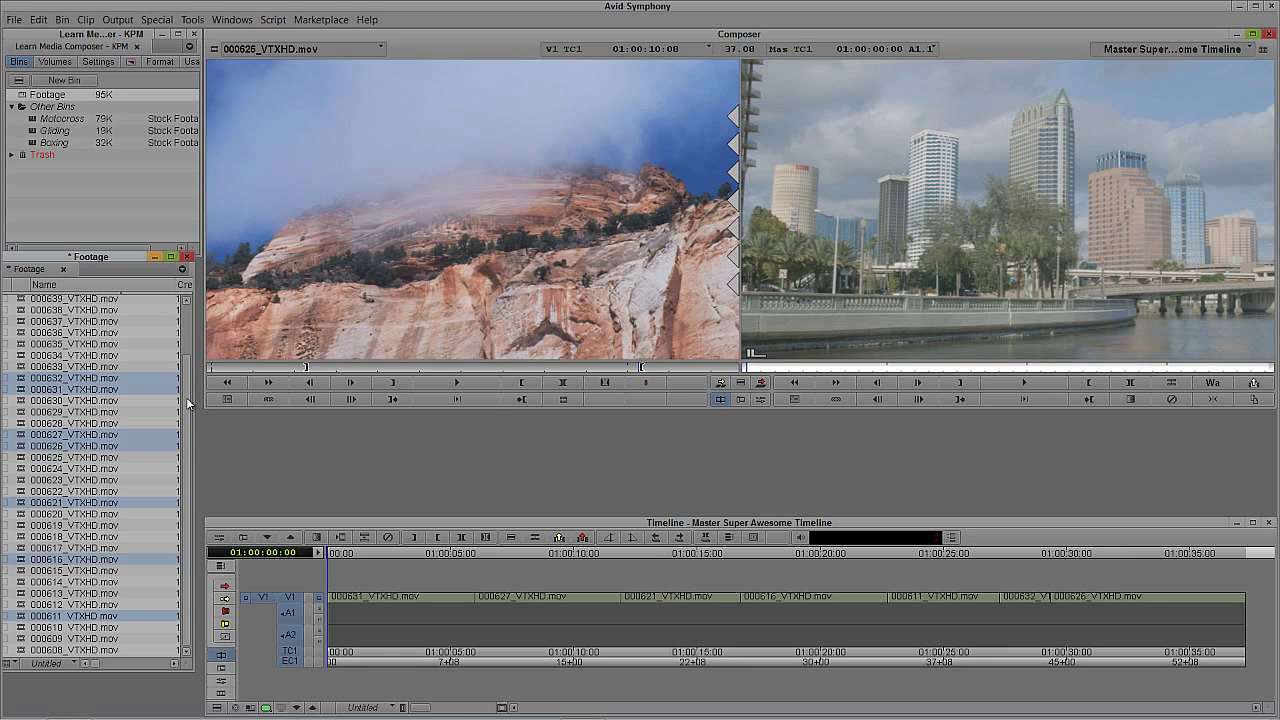
scroll(187, 402, "up", 5)
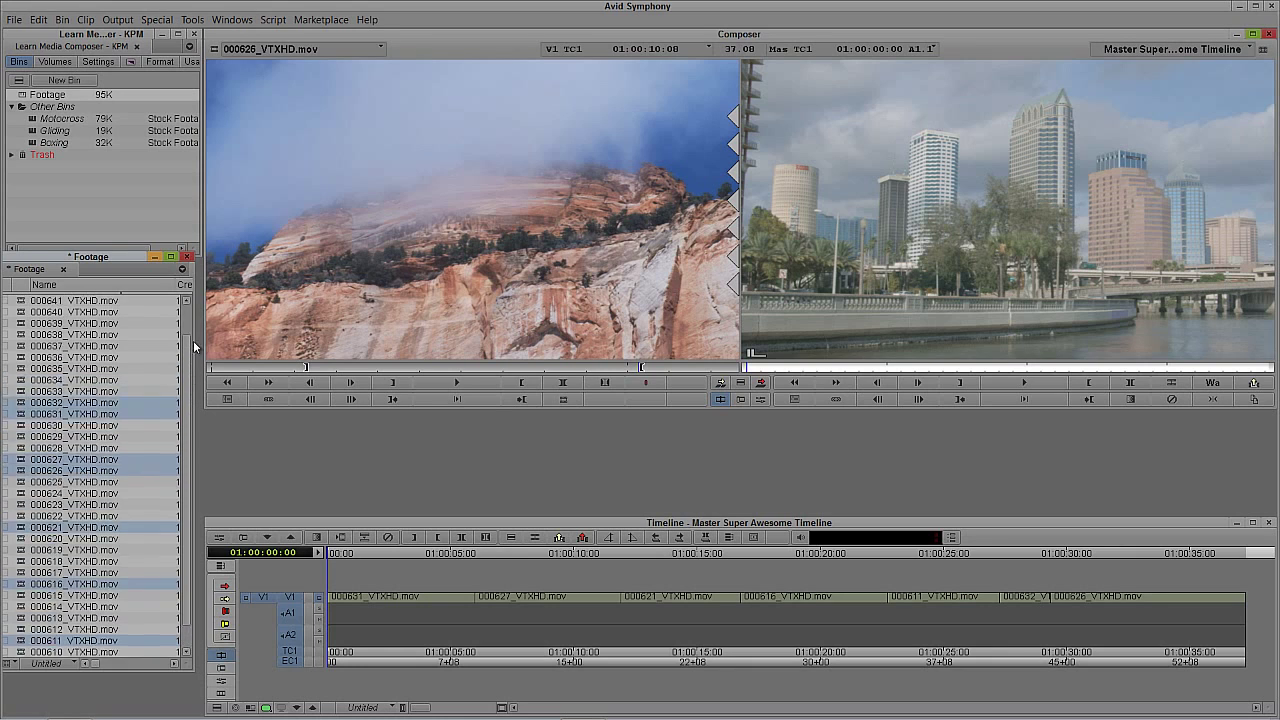
scroll(190, 420, "down", 2)
scroll(194, 457, "up", 2)
Step: Reverse the selection in the Footage bin and delete the clips that the sequence does not use
left_click(62, 20)
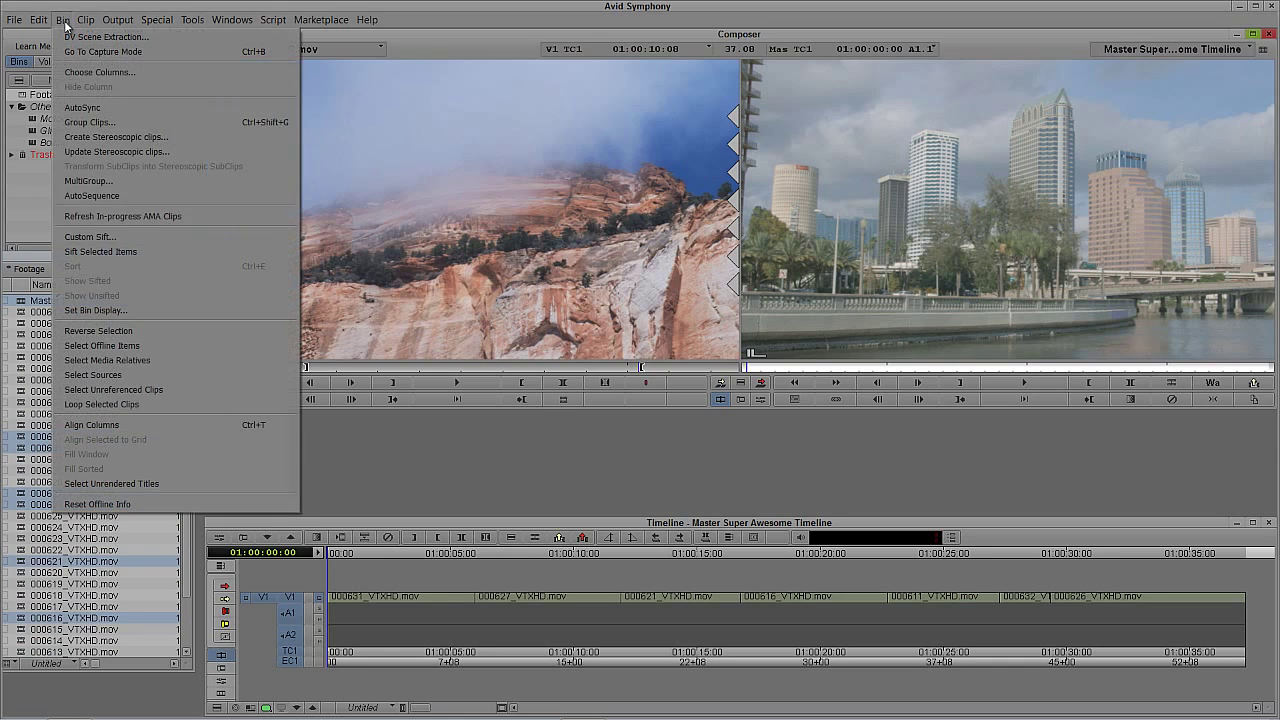
left_click(97, 331)
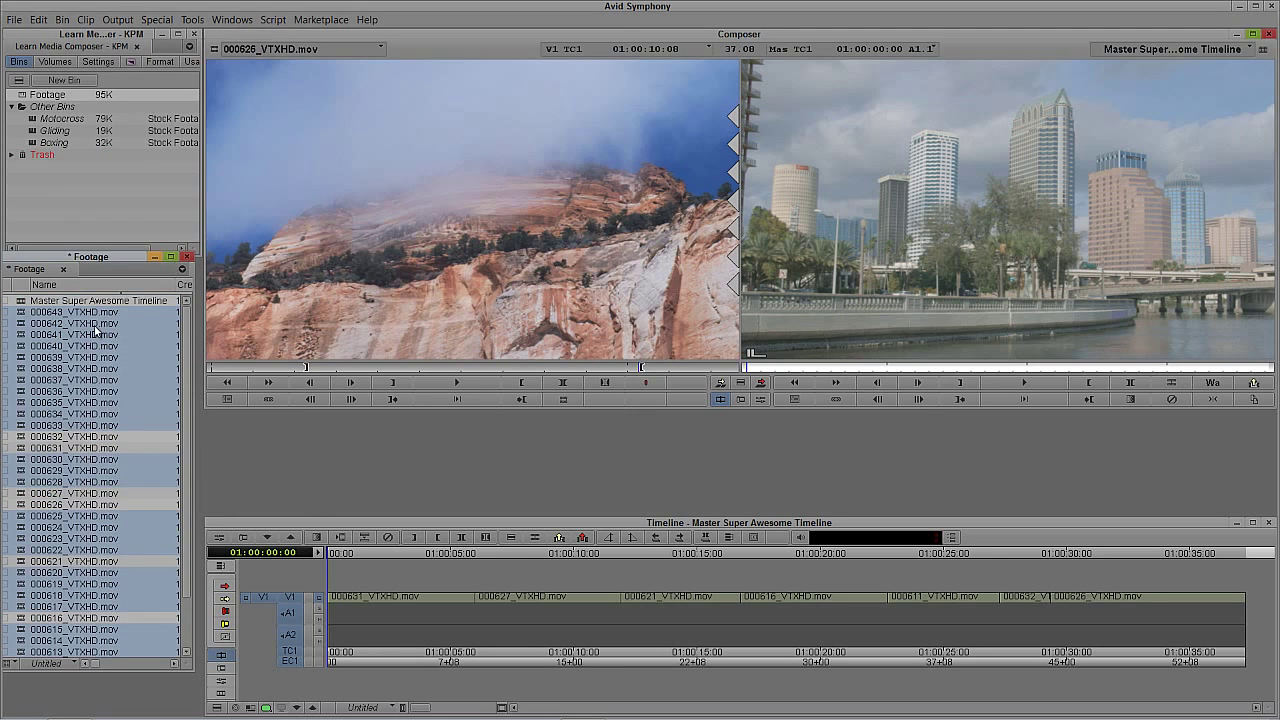
key("Delete")
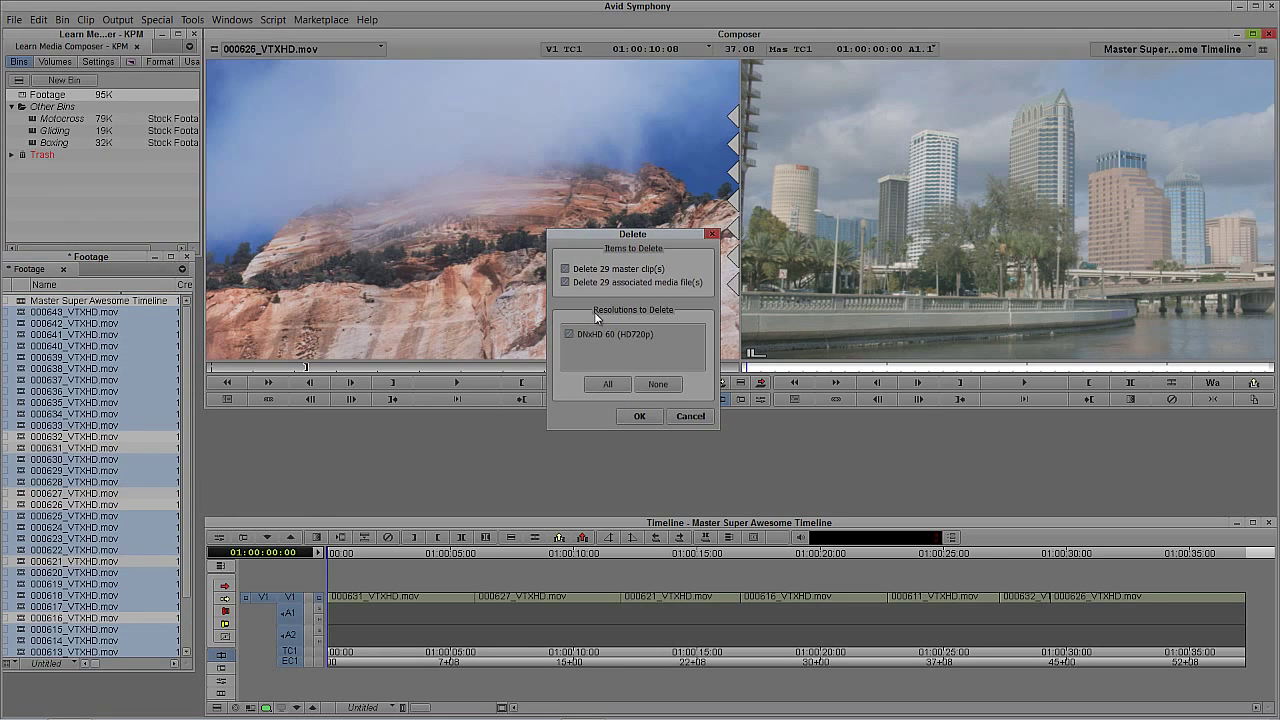
left_click(639, 416)
left_click(623, 381)
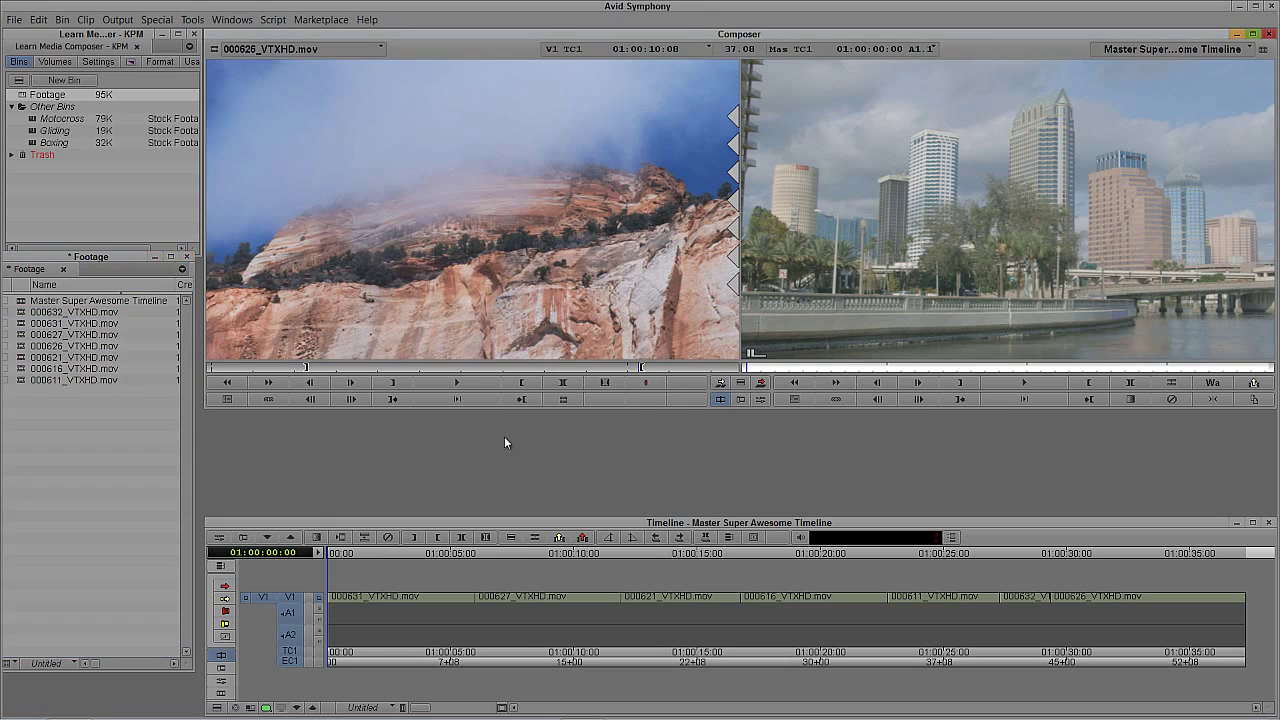
left_click(117, 478)
left_click_drag(380, 606, 1215, 620)
left_click(767, 600)
left_click_drag(683, 597, 290, 606)
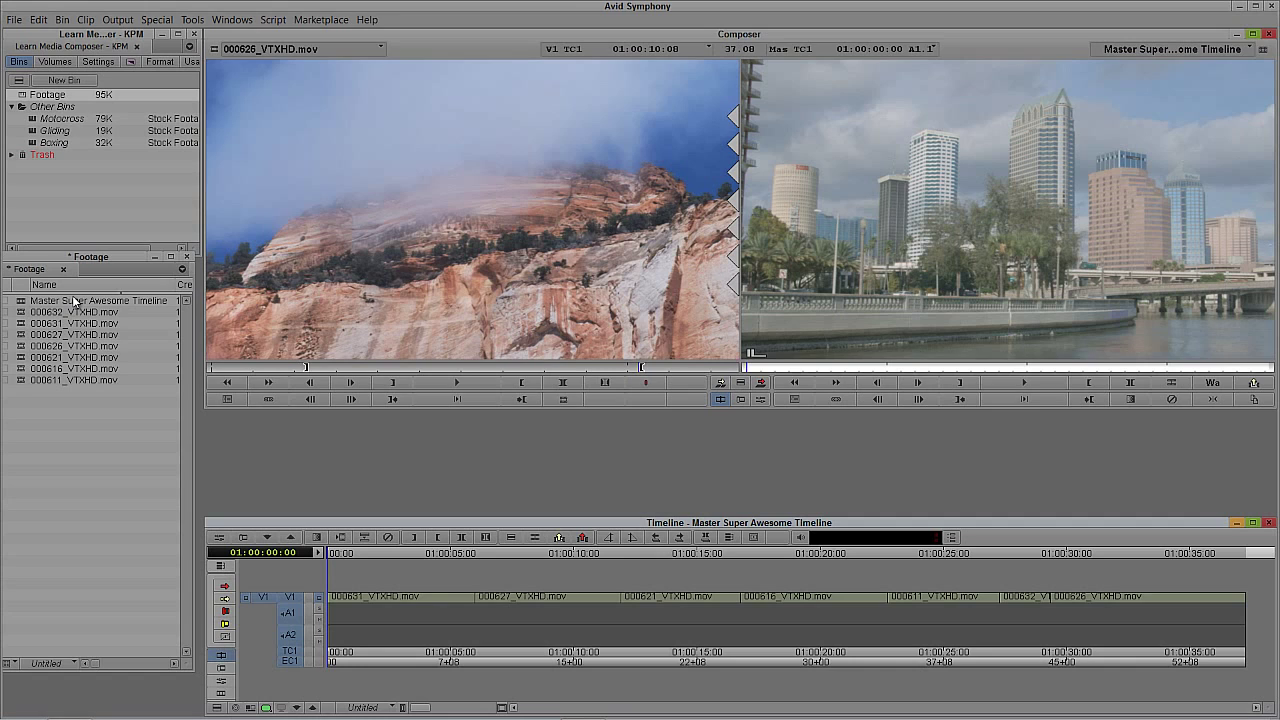
Step: Resize the Footage bin window and turn off Master Clips in its bin display settings
left_click(140, 455)
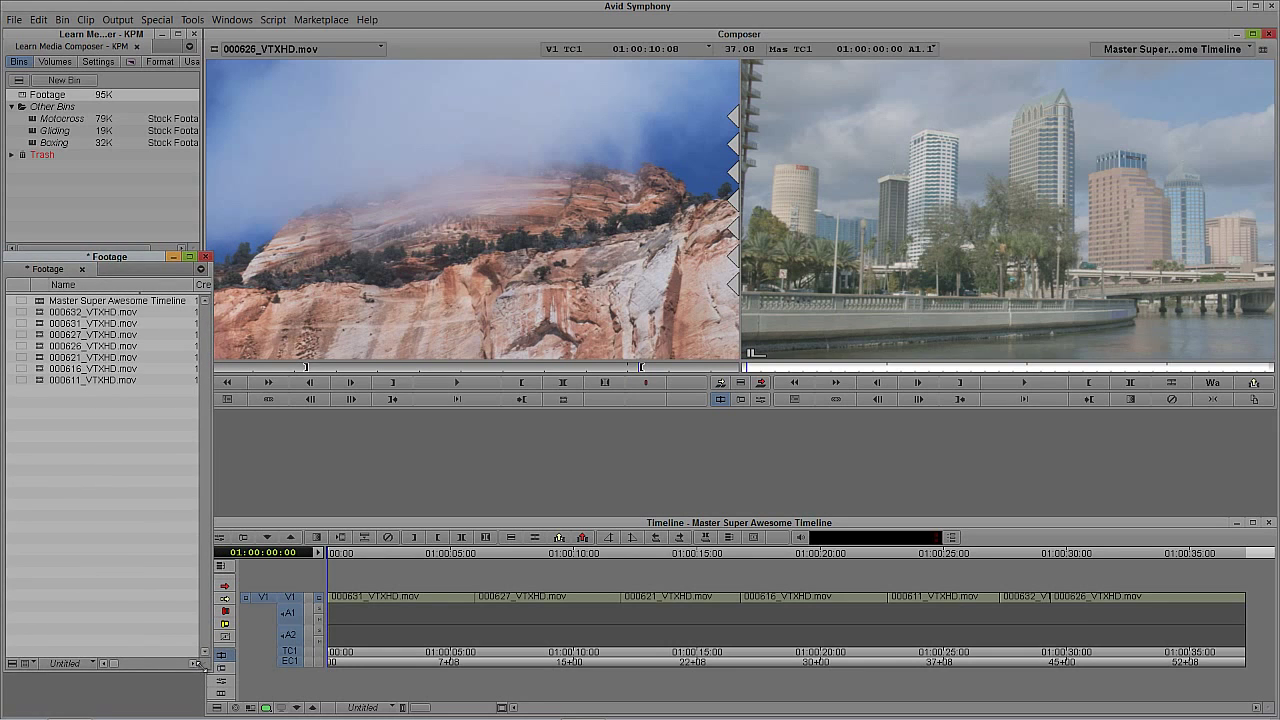
left_click_drag(206, 667, 198, 686)
left_click(12, 680)
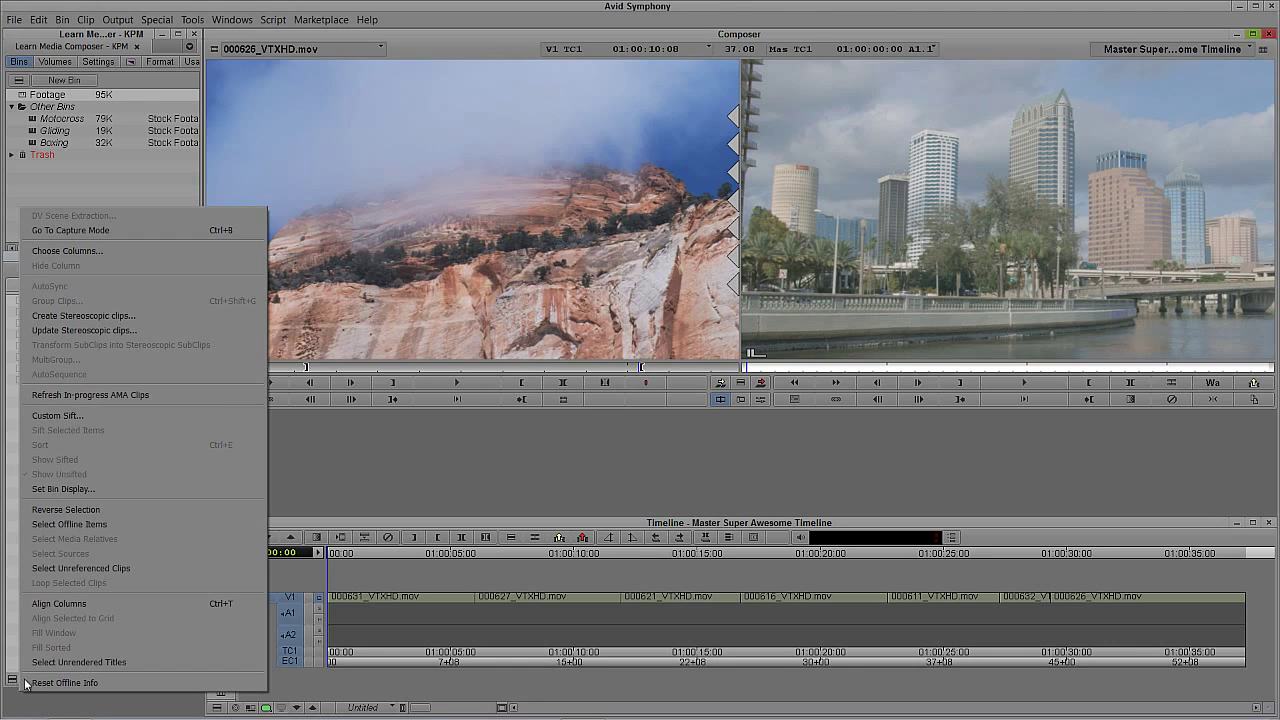
left_click(124, 488)
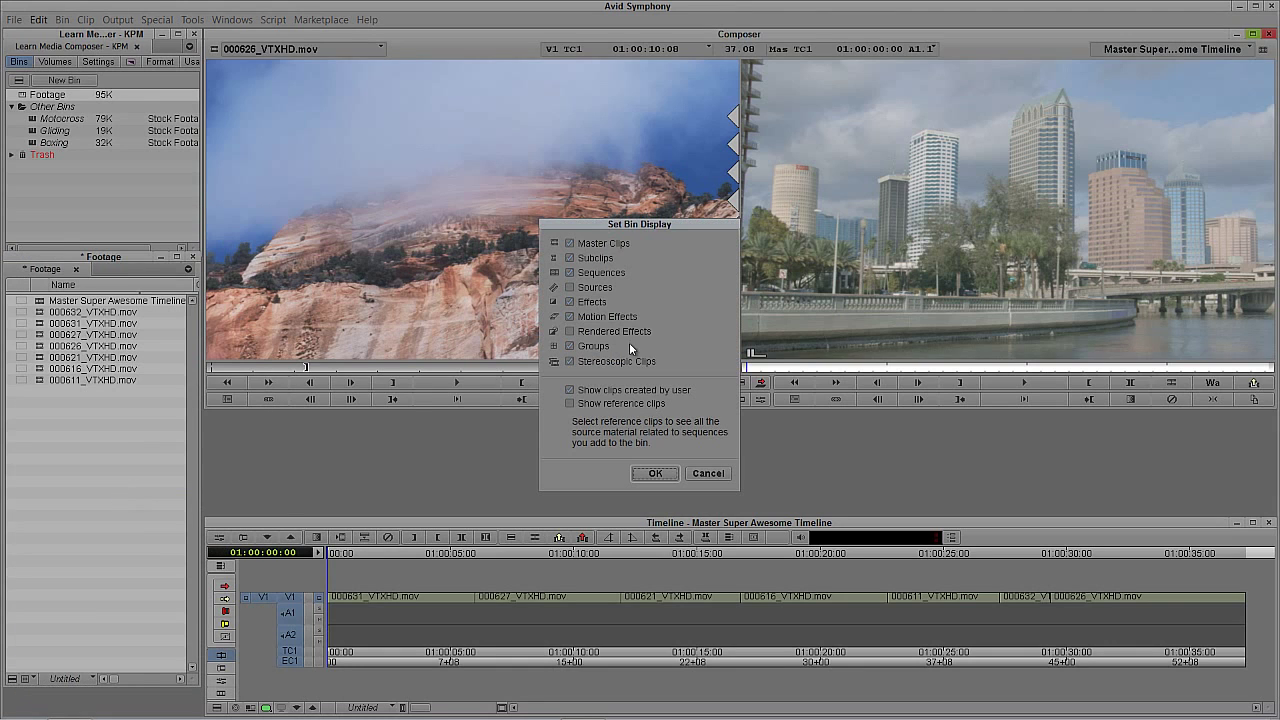
left_click_drag(664, 224, 435, 97)
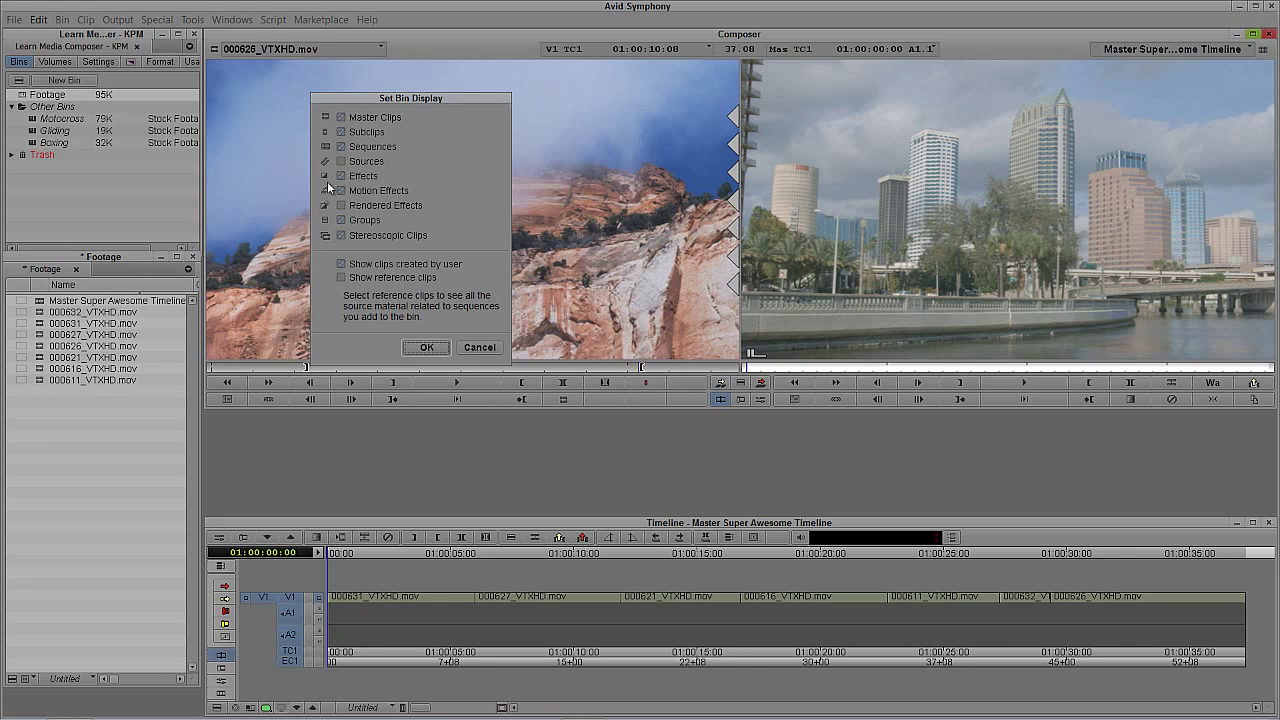
left_click(340, 118)
left_click(428, 347)
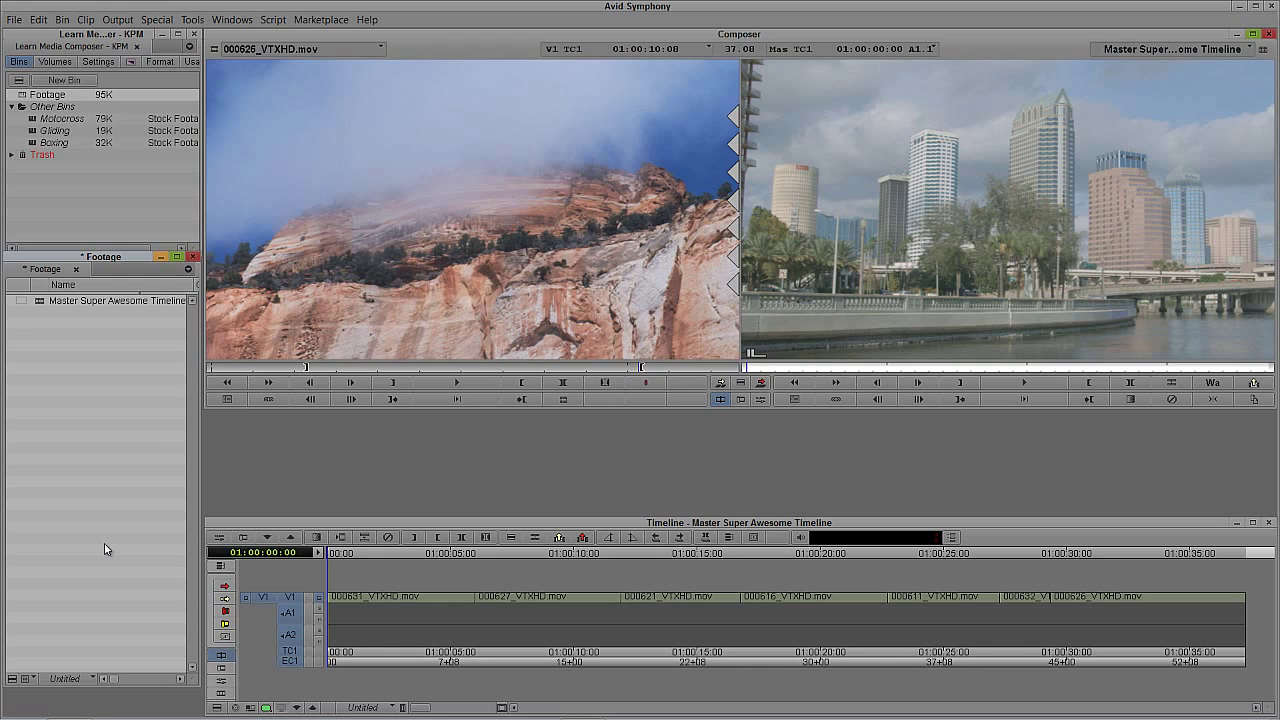
Step: Turn Master Clips back on in the Footage bin's display settings
left_click(12, 679)
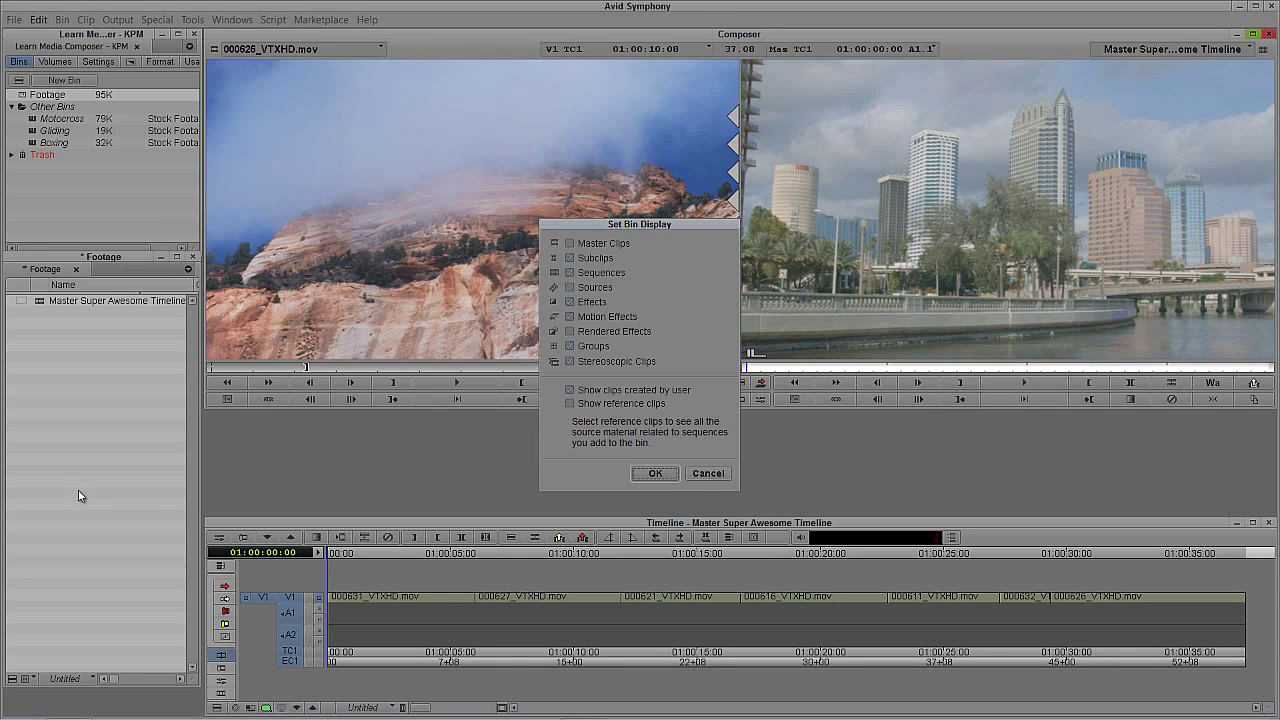
left_click(604, 246)
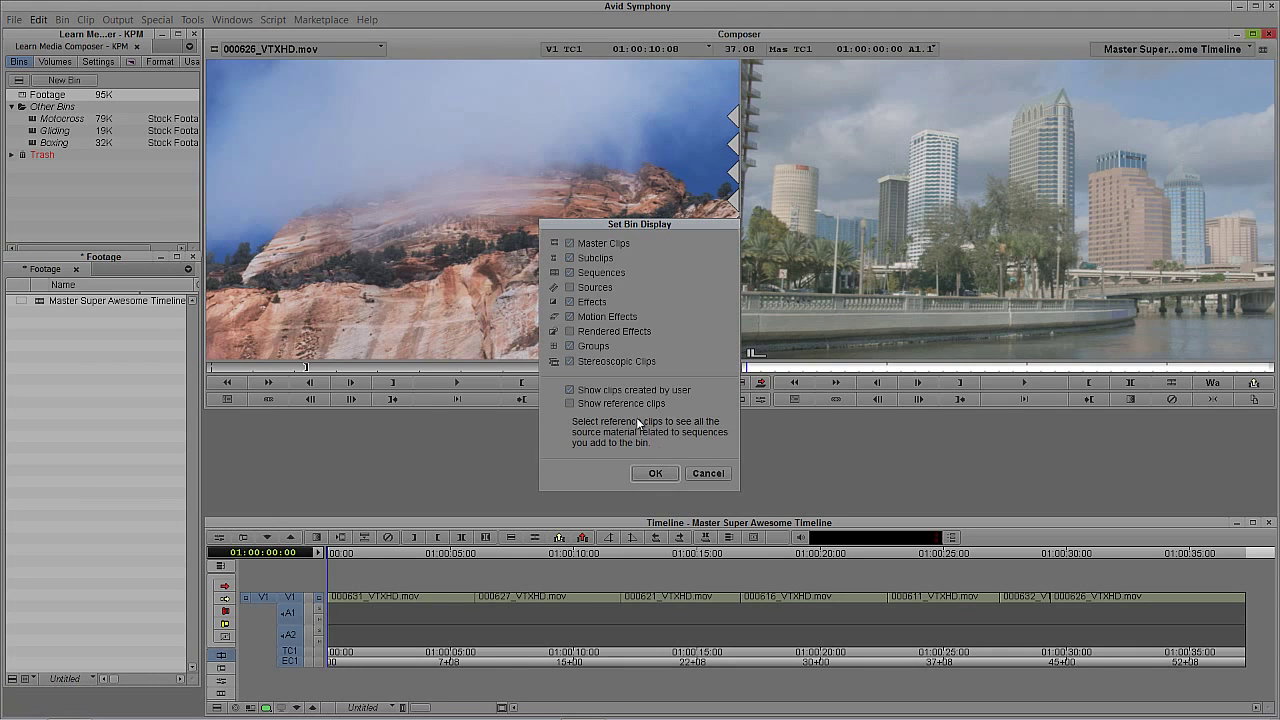
left_click(656, 474)
left_click(41, 286)
key("ctrl+e")
left_click(98, 410)
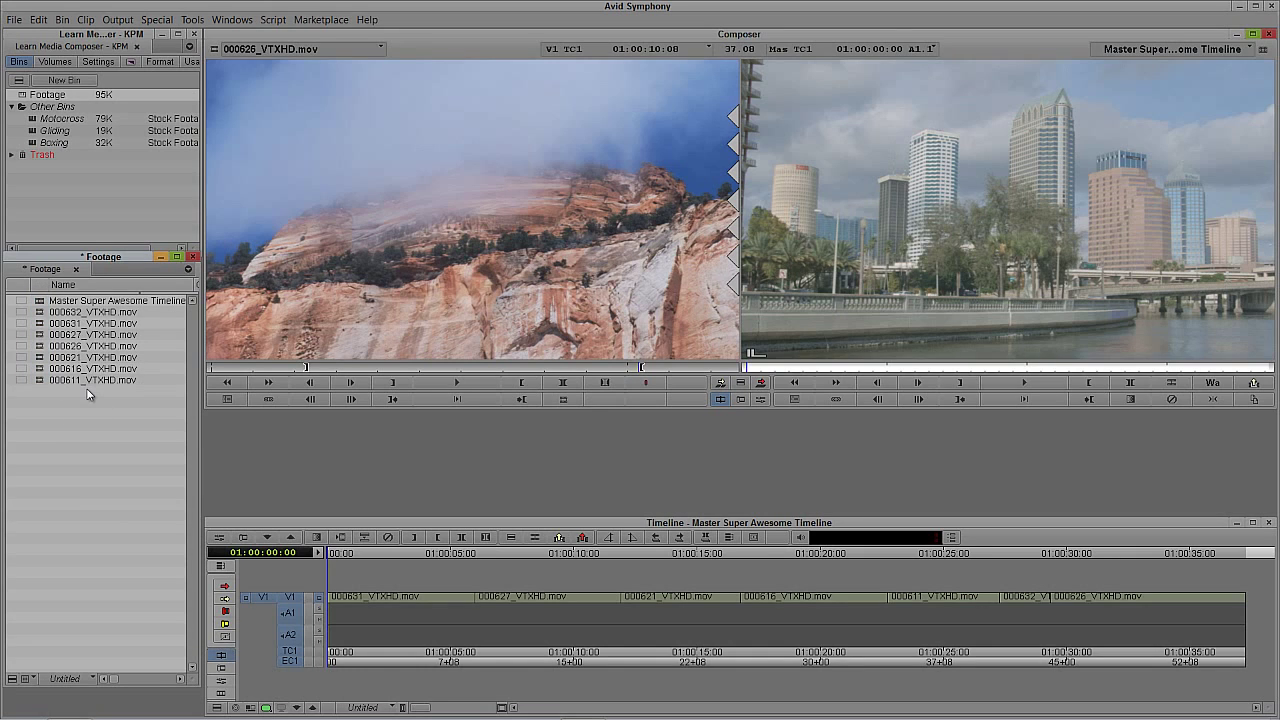
Step: Select everything in the Footage bin except the sequence and delete those master clips
key("ctrl+a")
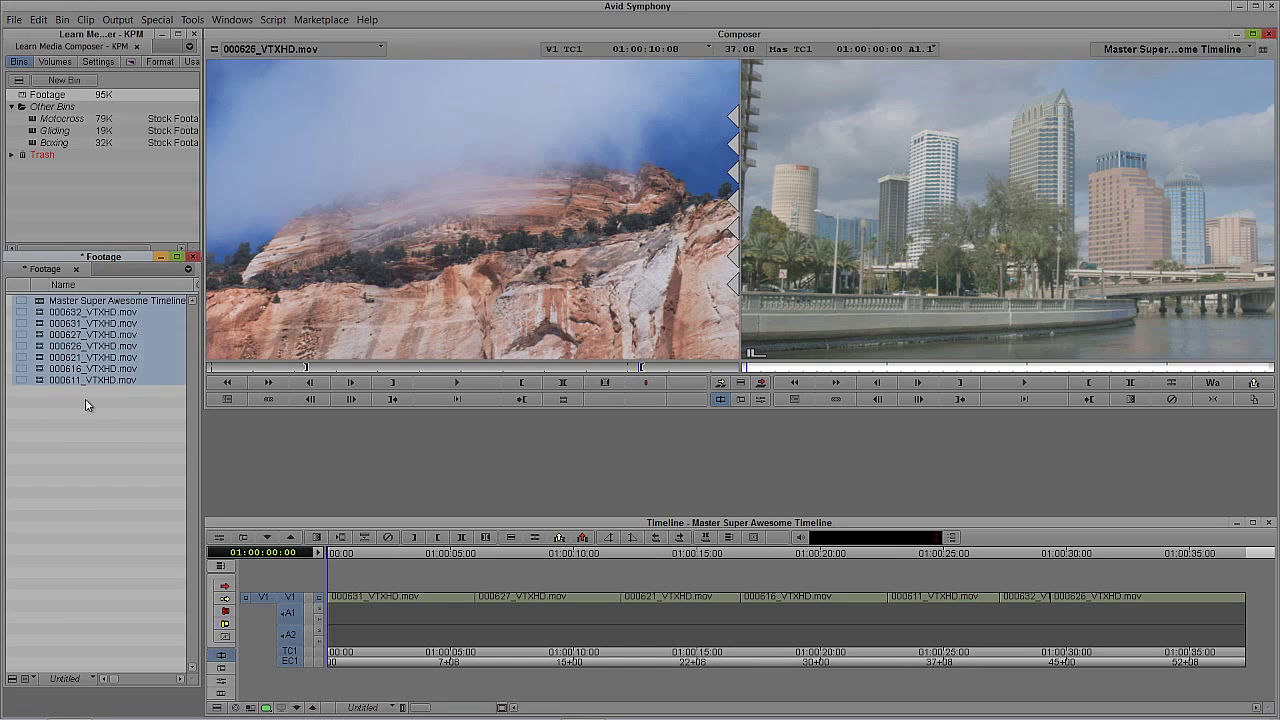
left_click(45, 302, "shift")
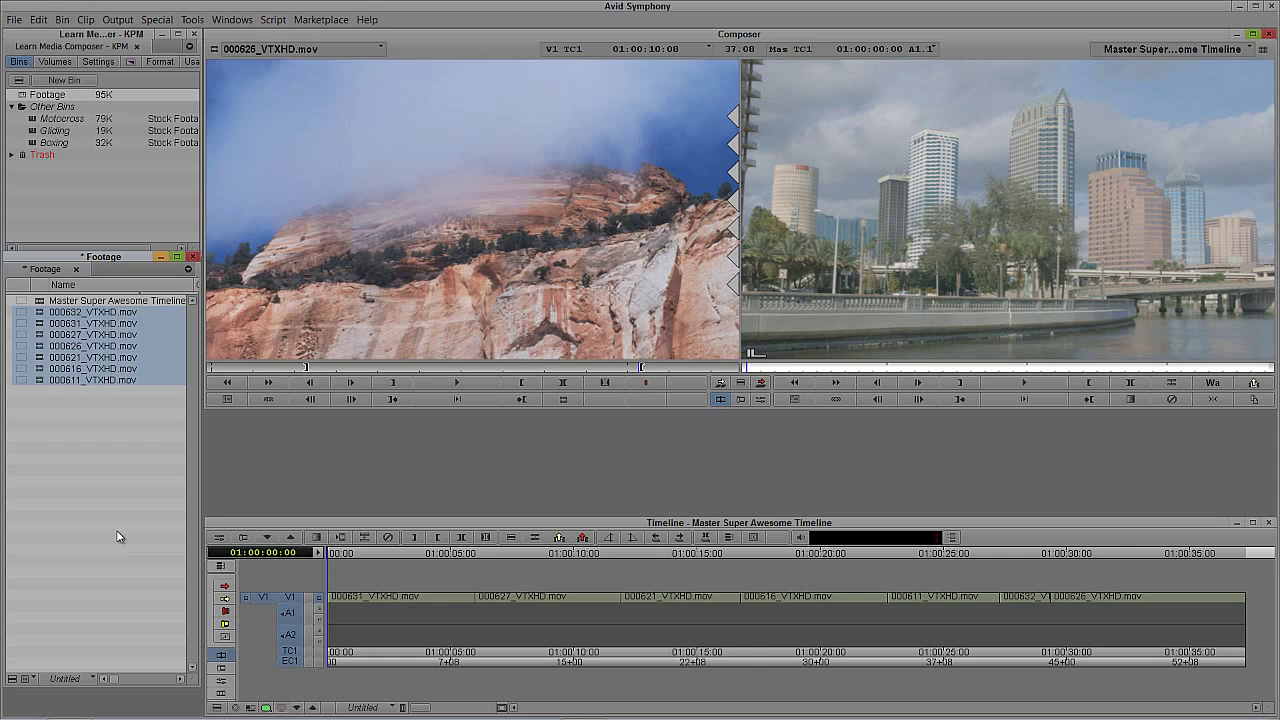
key("Delete")
left_click(582, 270)
left_click(637, 416)
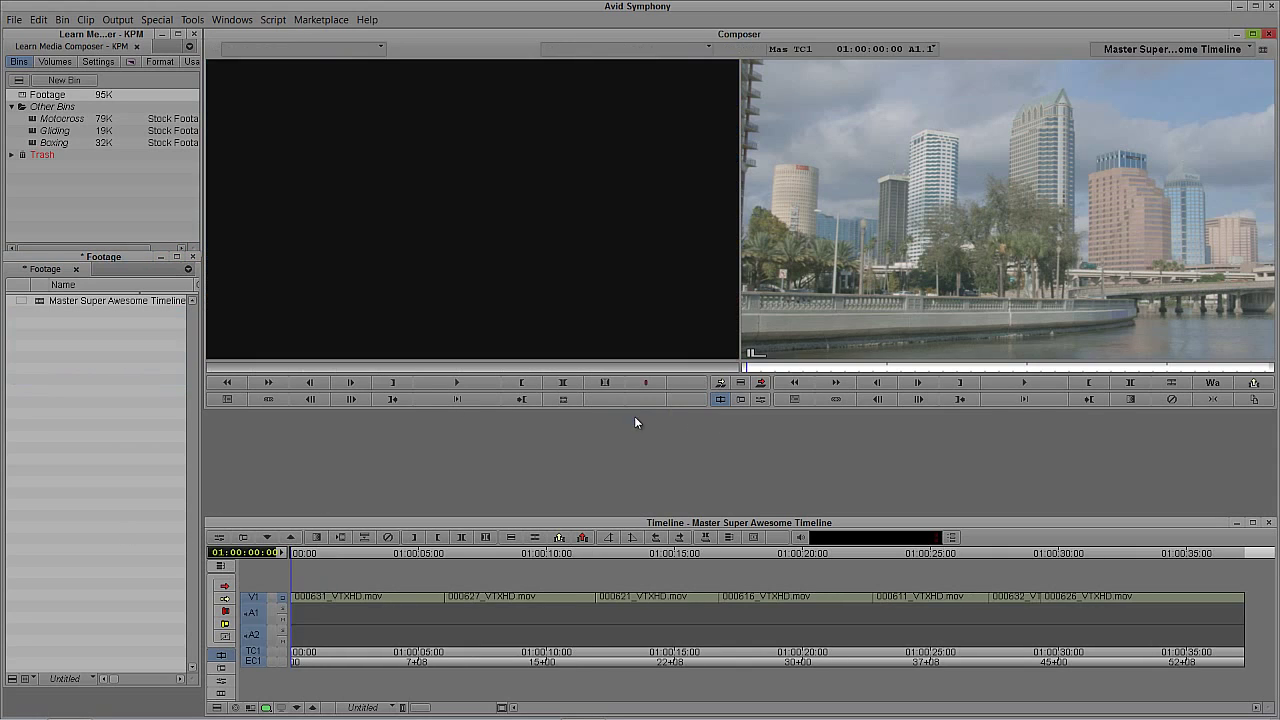
Step: Scrub the sequence to 01:00:14:09 to check its clips, and review the Footage bin's display settings
left_click_drag(425, 596, 657, 596)
left_click(126, 278)
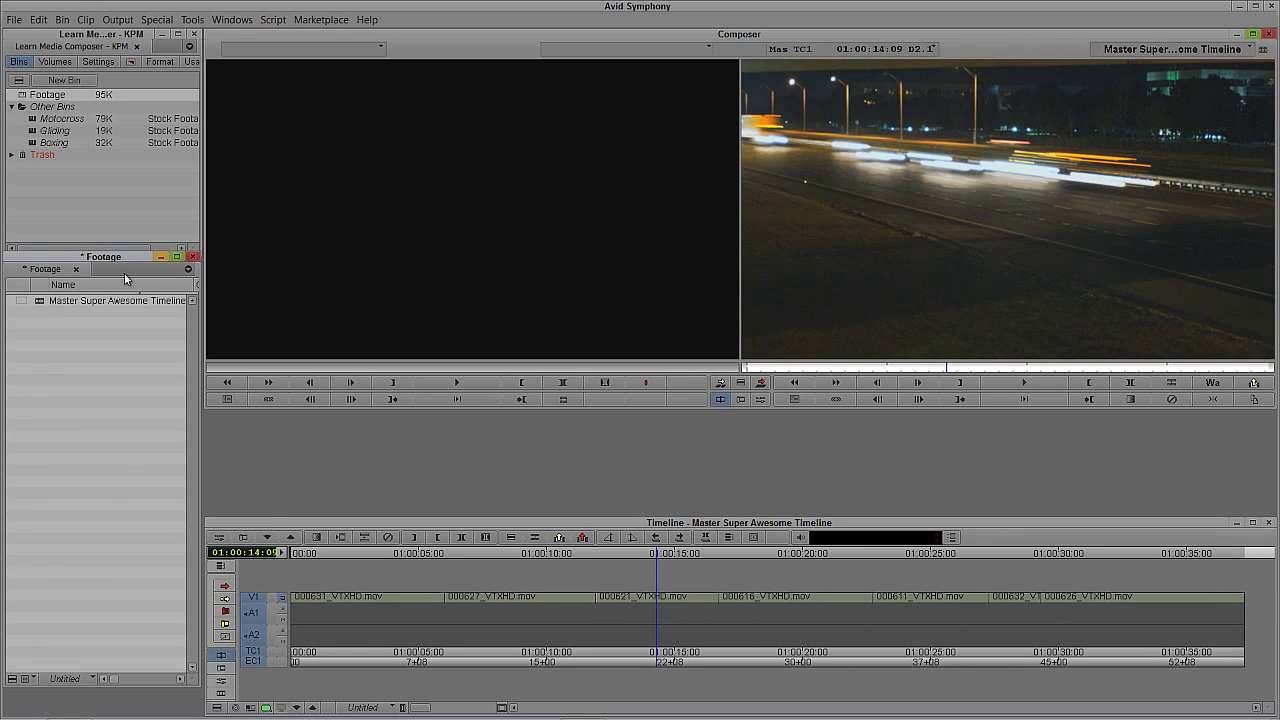
left_click(13, 679)
left_click(106, 489)
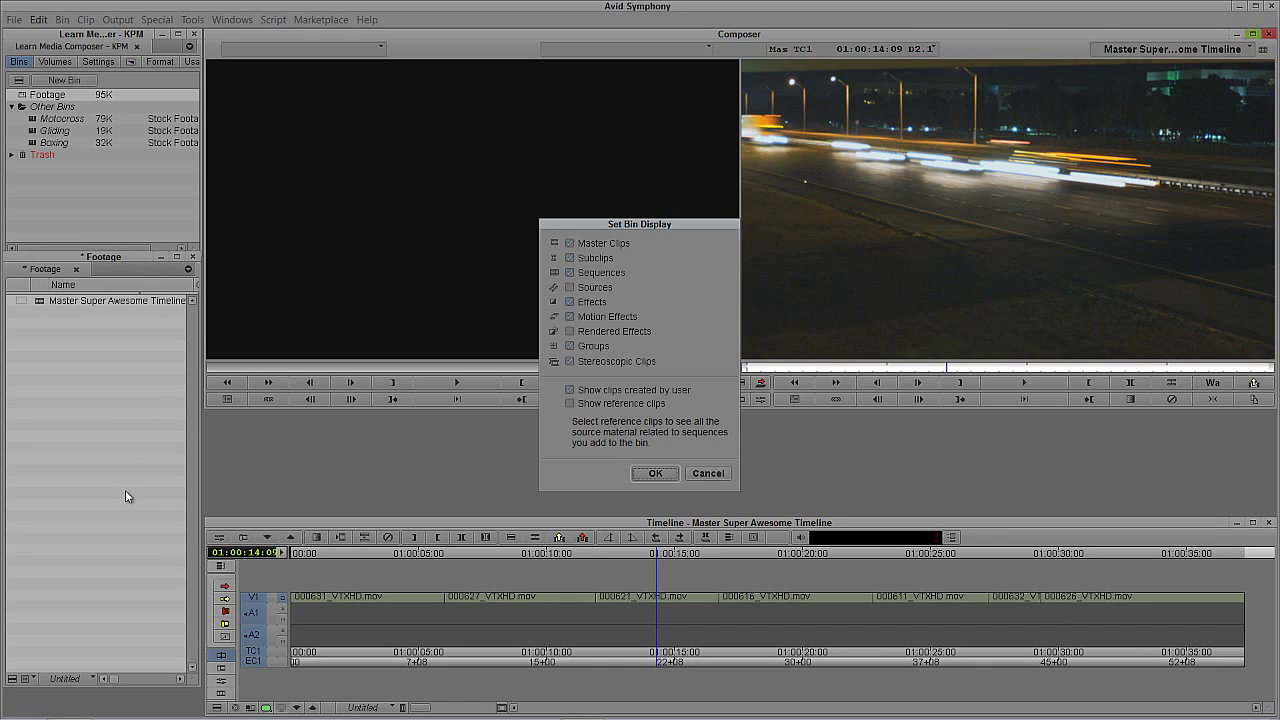
left_click(645, 473)
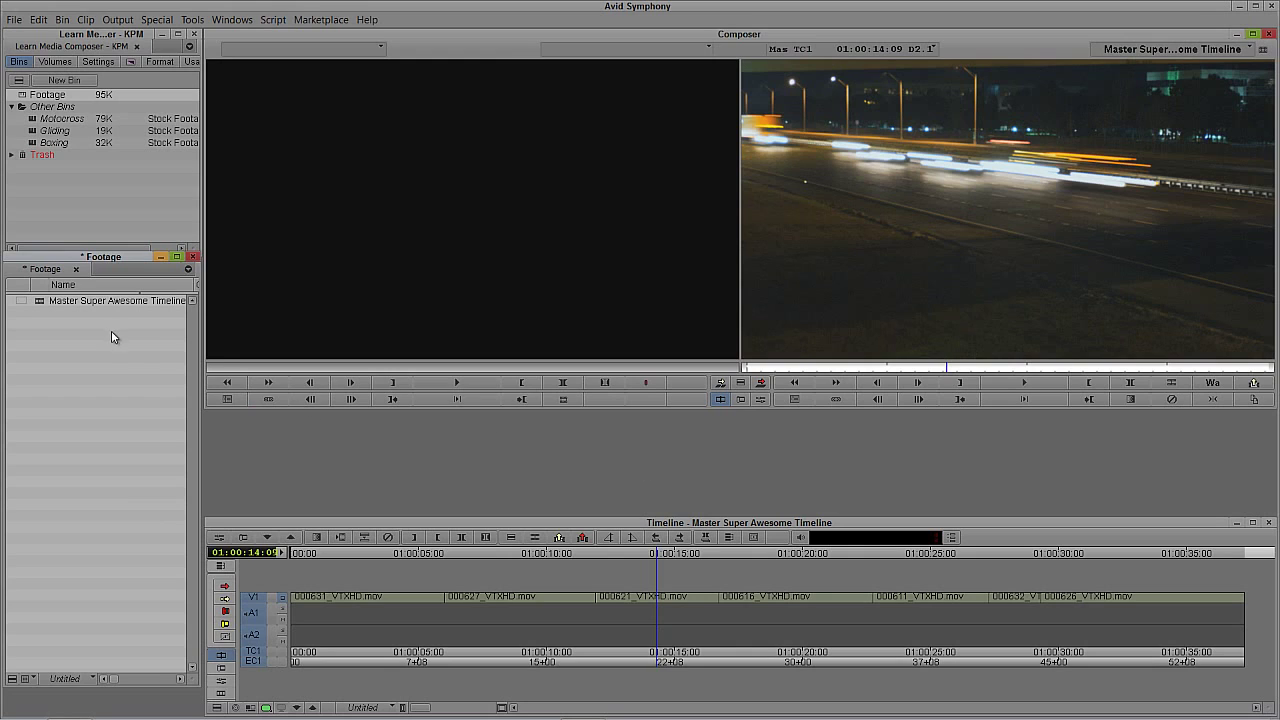
Step: Open the Media Tool to list the current project's master clips from all media drives
left_click(192, 19)
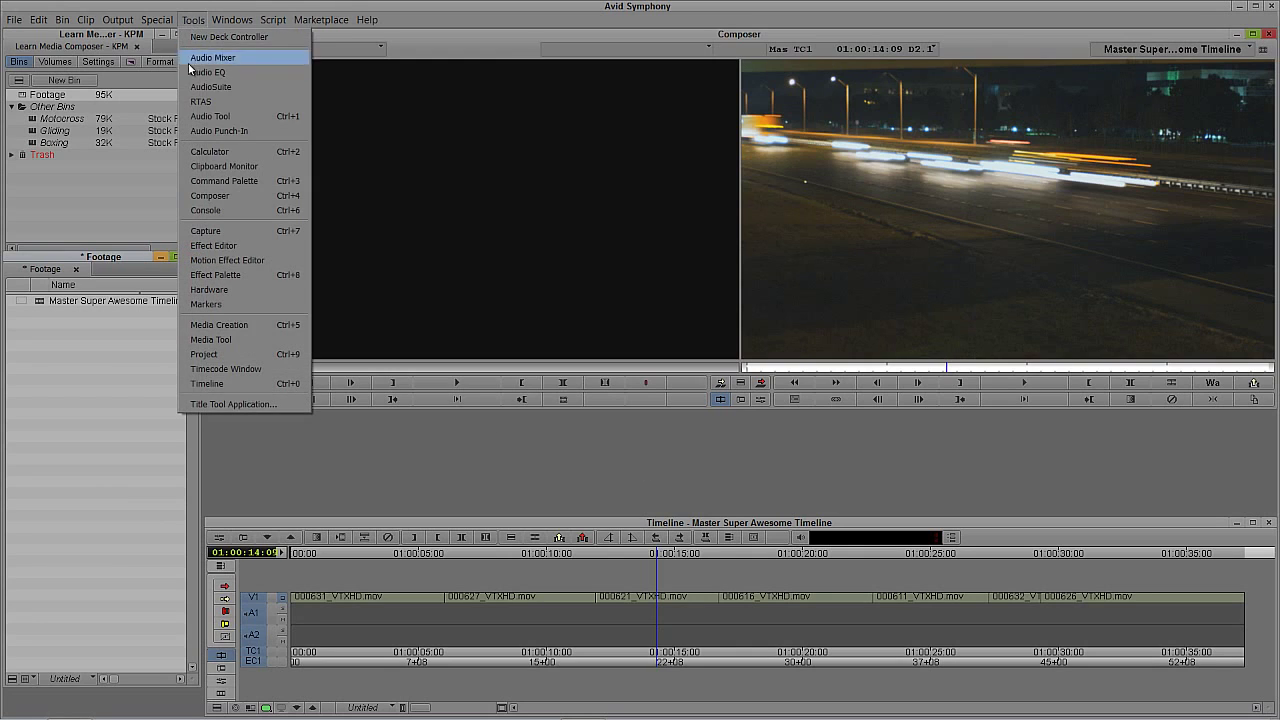
left_click(224, 339)
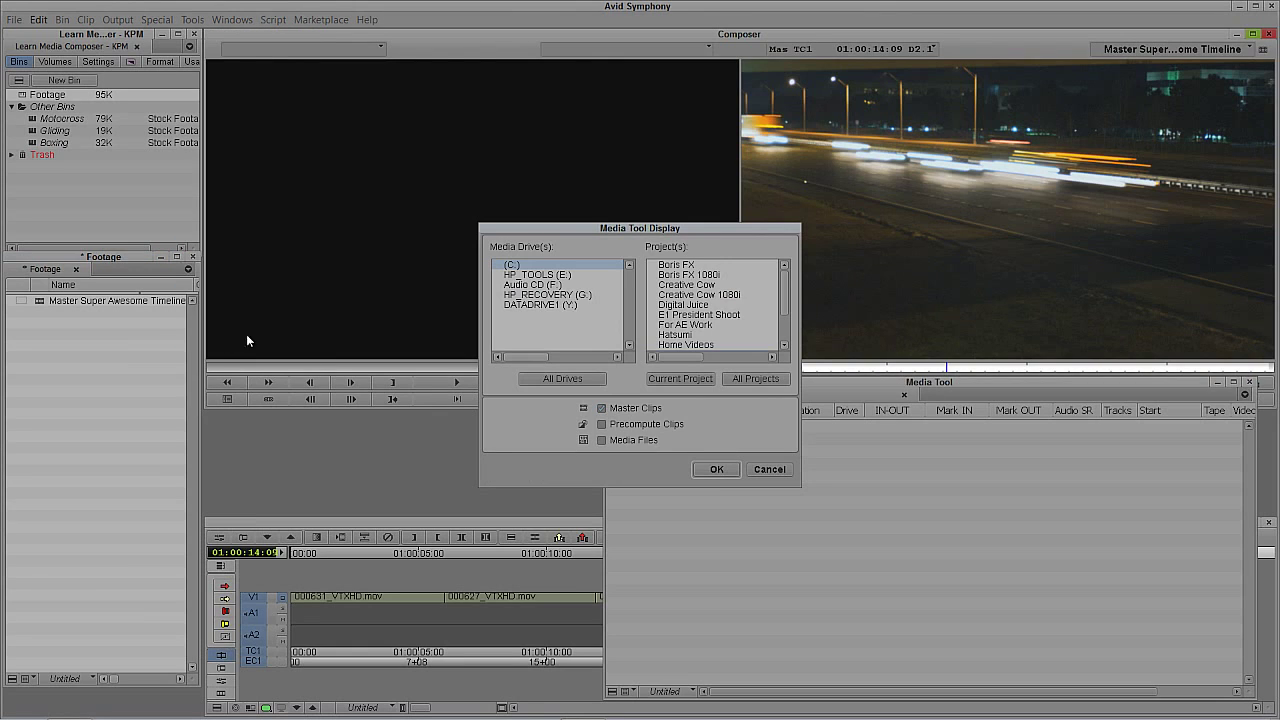
left_click(560, 380)
left_click(560, 303)
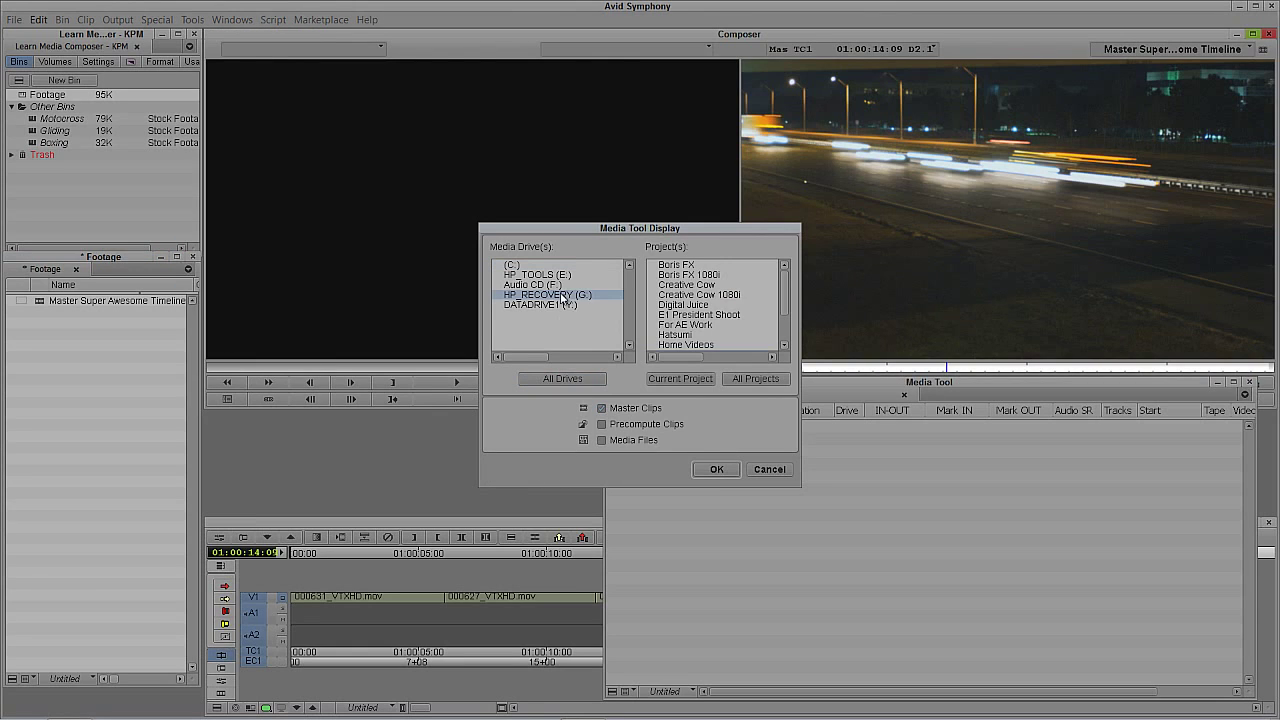
left_click(699, 380)
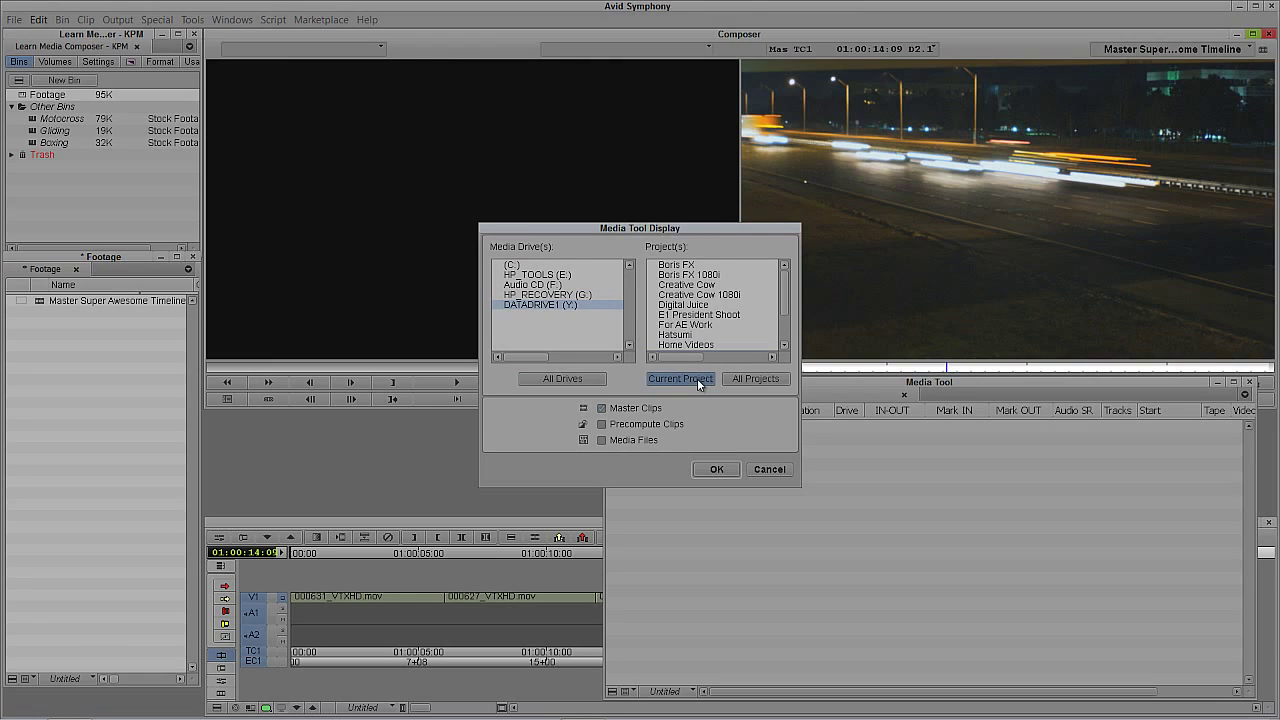
left_click_drag(786, 294, 790, 335)
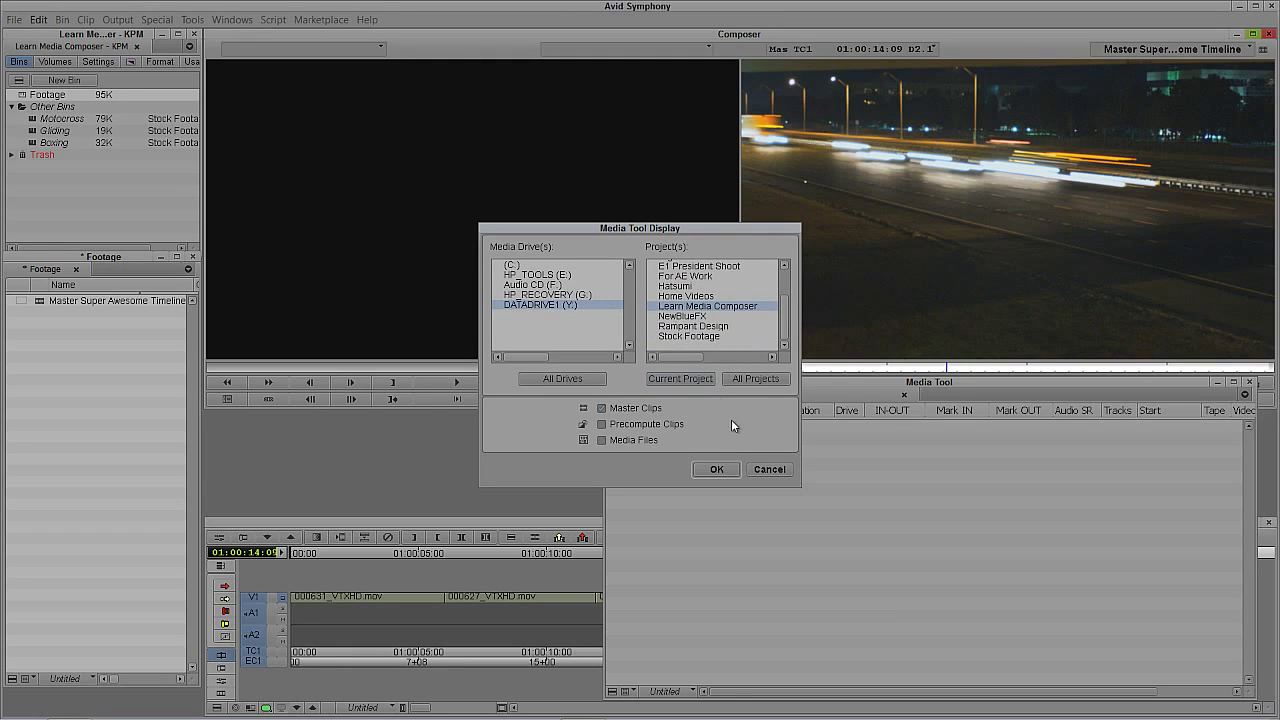
left_click(566, 382)
left_click(716, 470)
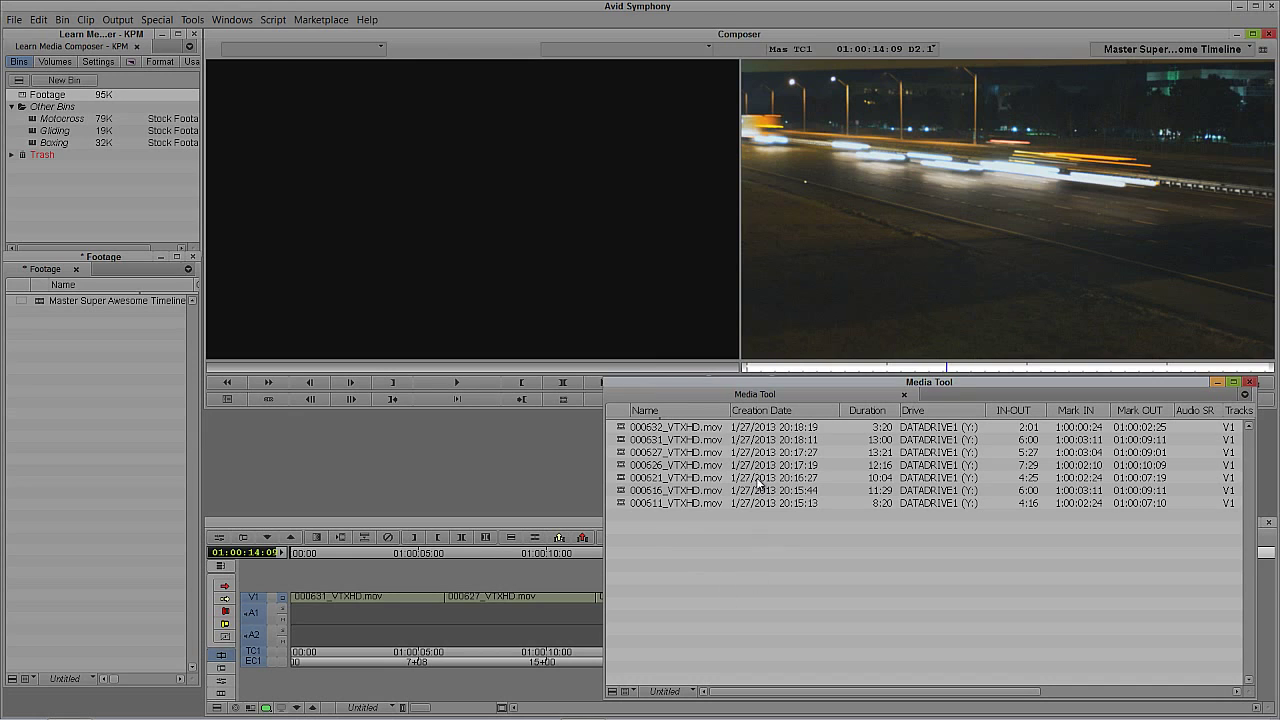
Step: Select all clips in the Media Tool, copy them into the Footage bin, and close the Media Tool
left_click_drag(742, 393, 504, 138)
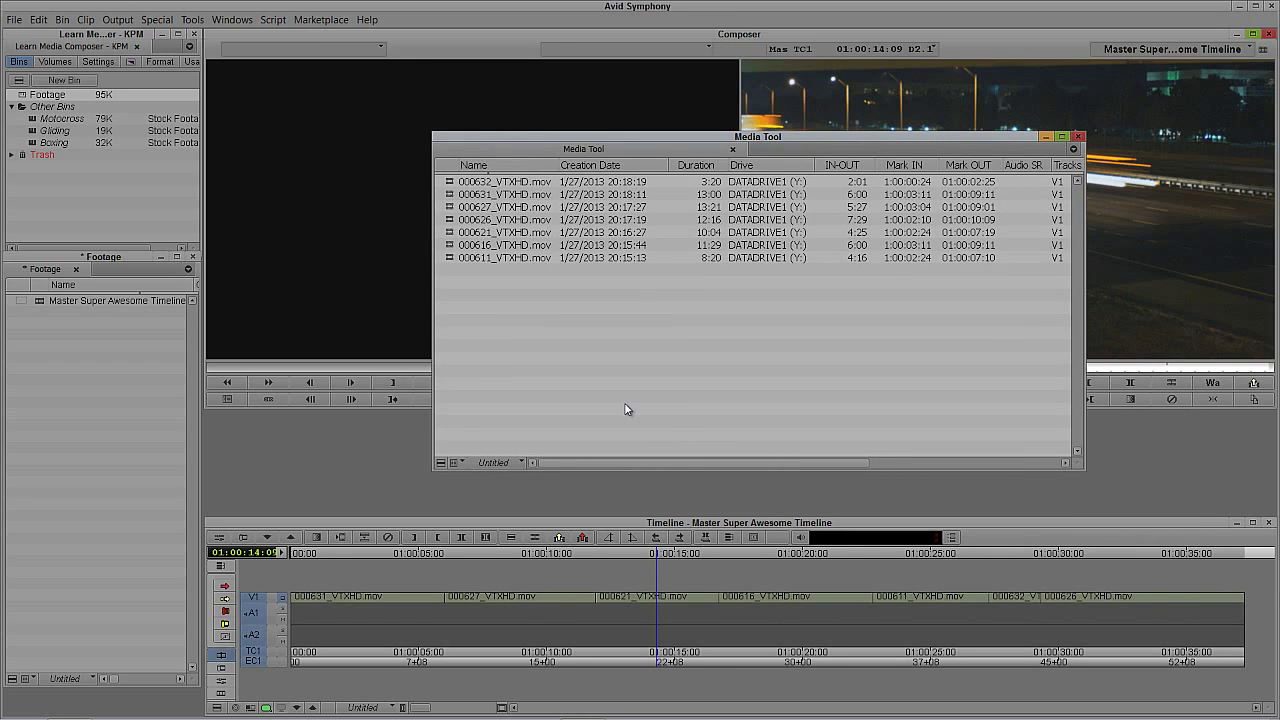
key("ctrl+a")
left_click_drag(468, 236, 115, 460)
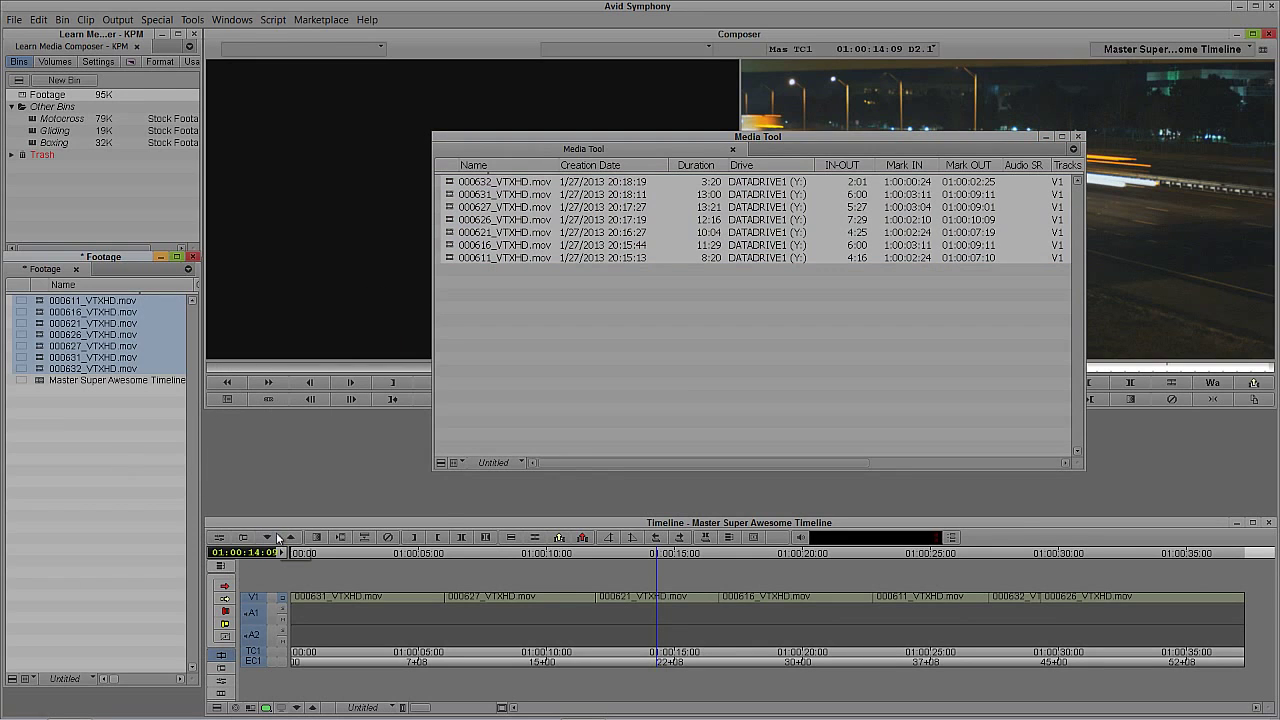
left_click(689, 400)
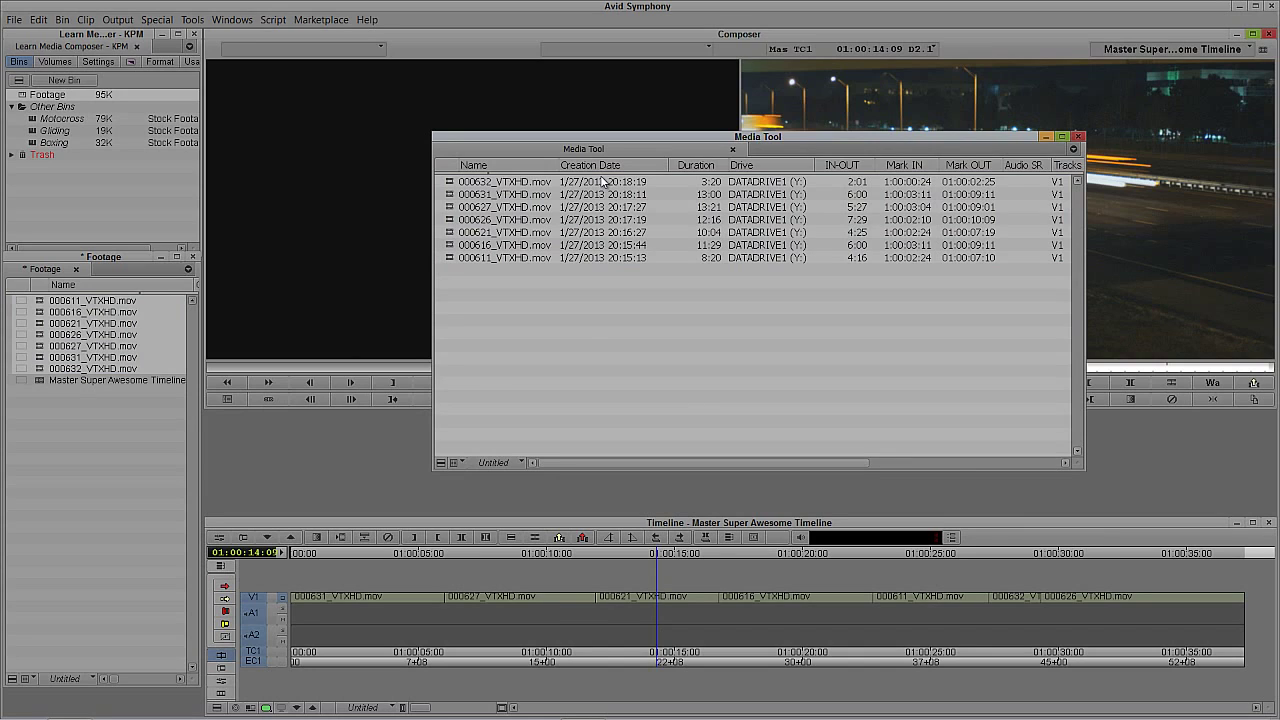
left_click(1078, 136)
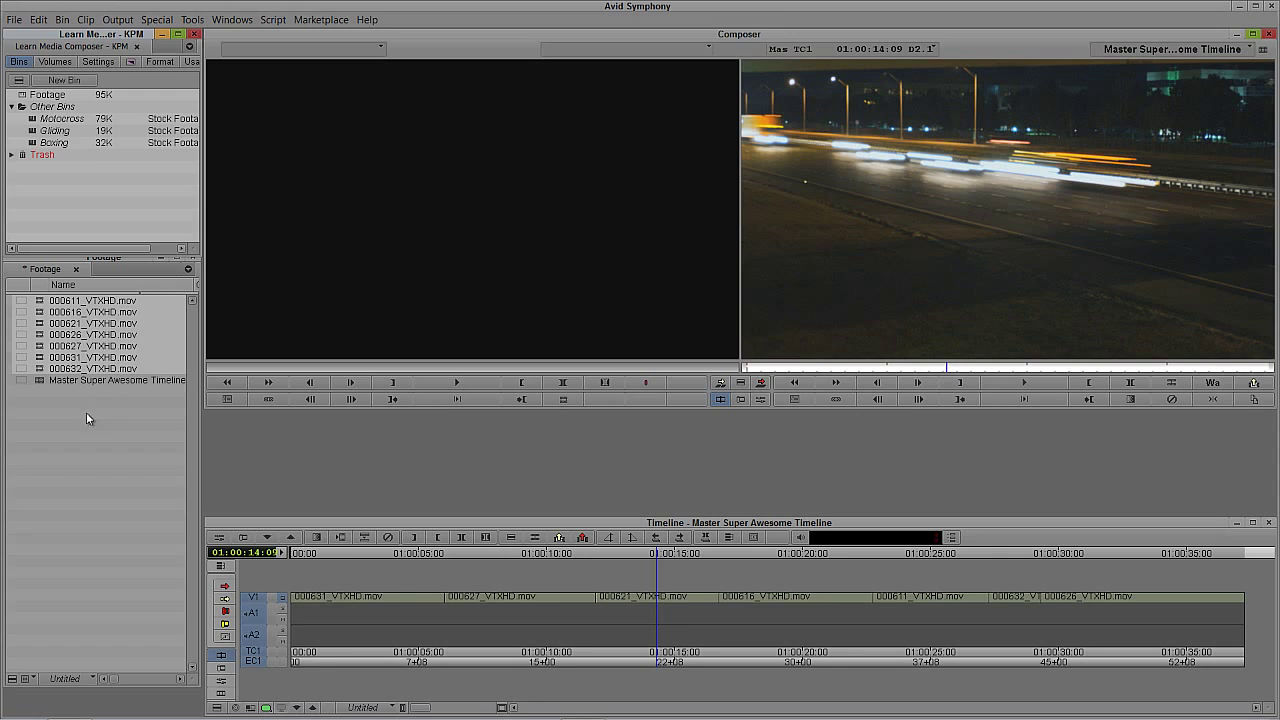
Step: Load several clips from the Footage bin into the source monitor to check that their media plays from the bin
double_click(39, 300)
double_click(39, 311)
double_click(39, 323)
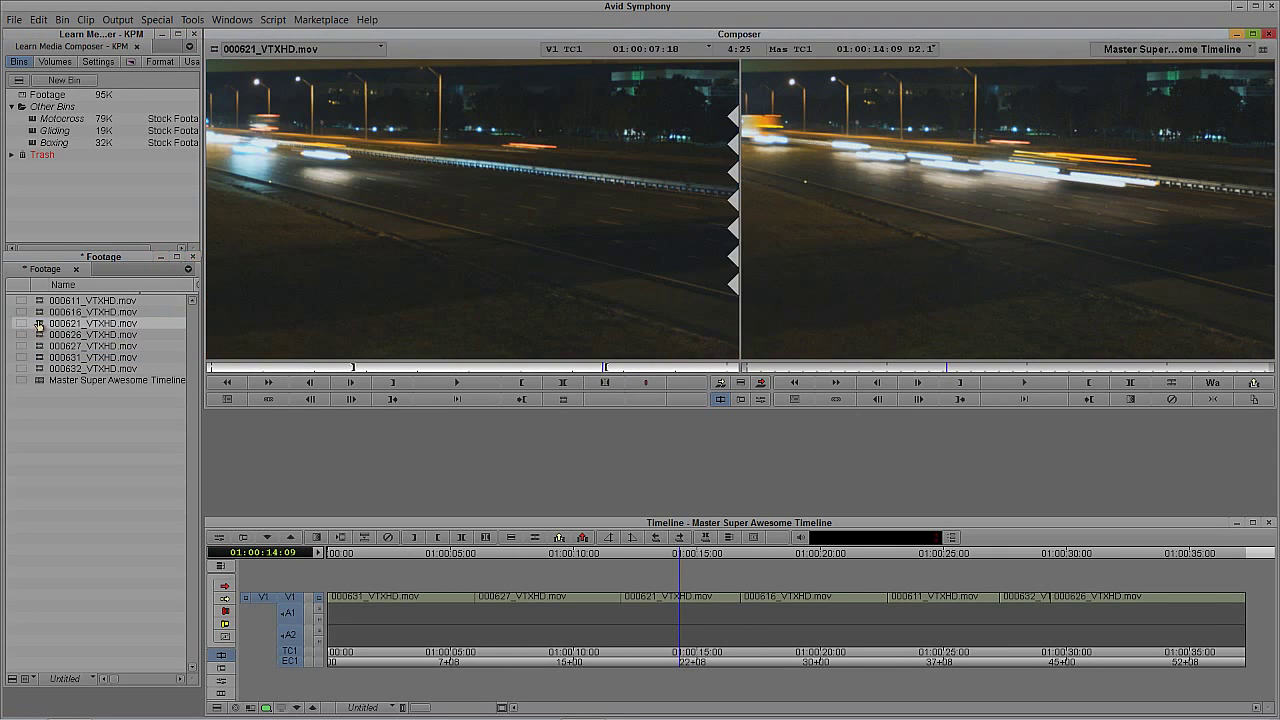
double_click(39, 324)
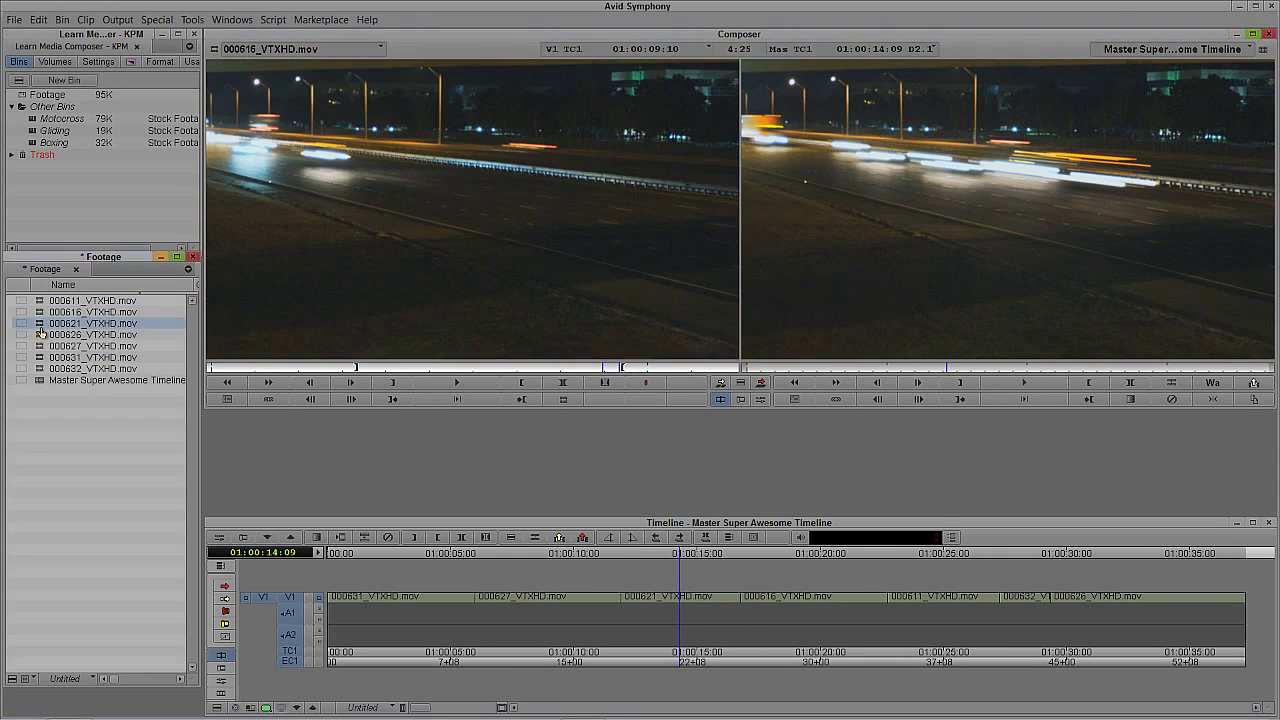
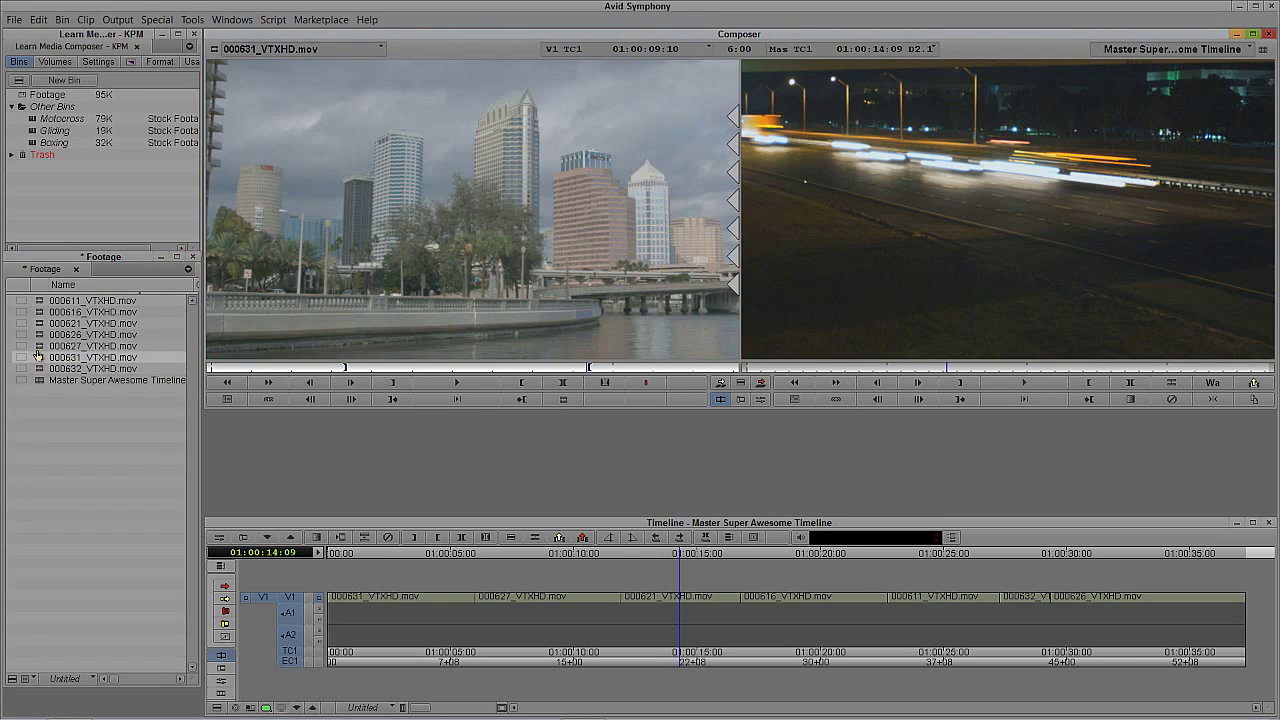
double_click(37, 334)
double_click(37, 323)
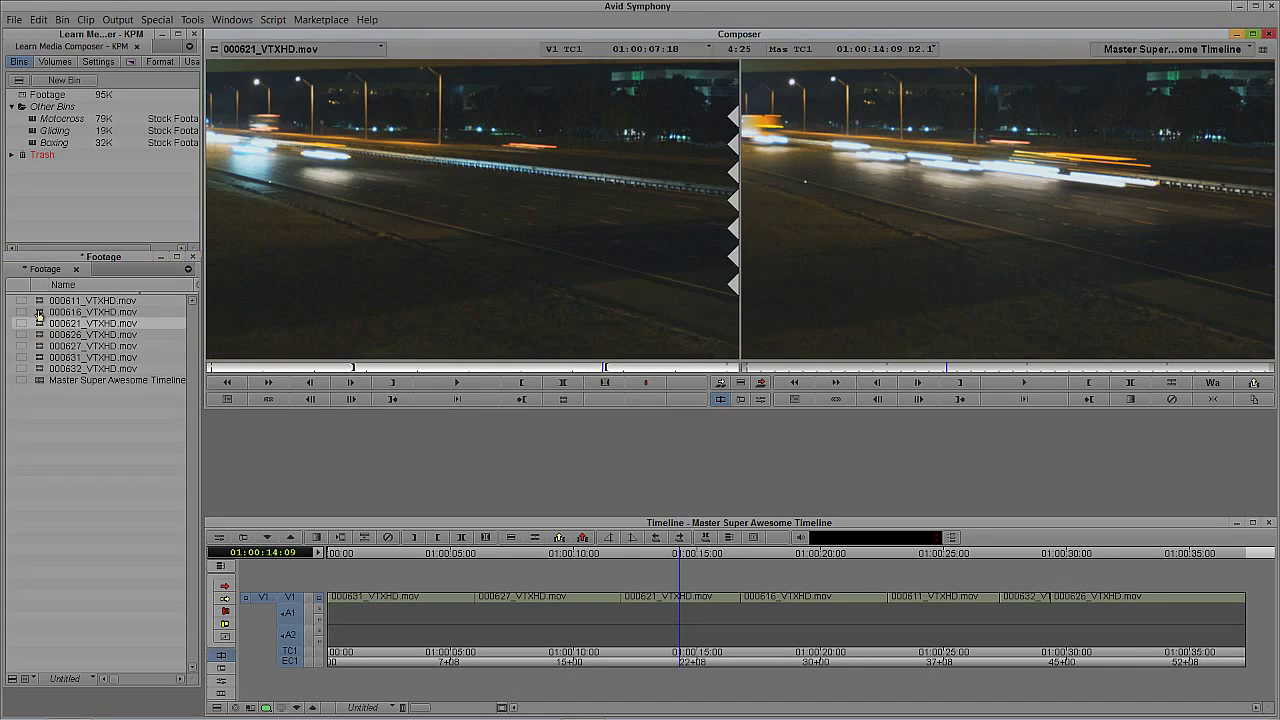
double_click(37, 311)
left_click(37, 300)
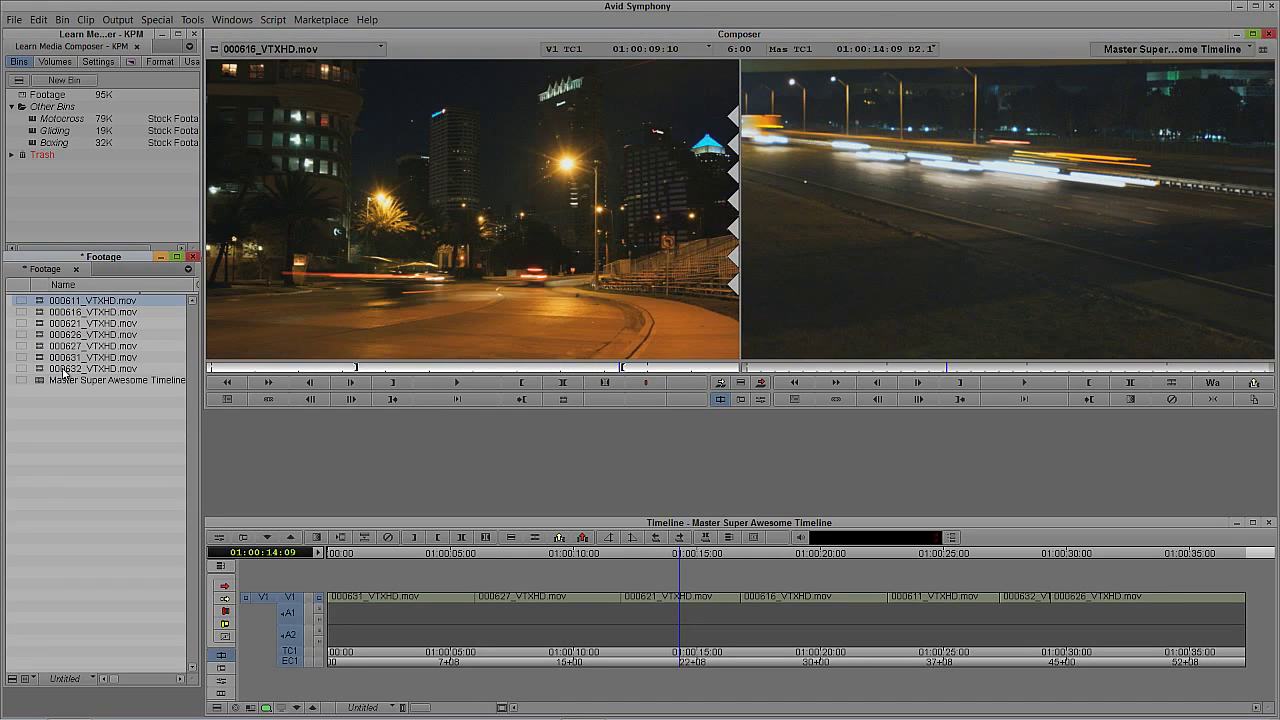
Step: Delete the master clips and associated media files of 000616, 000626 and 000631_VTXHD.mov from the Footage bin
left_click(45, 358)
left_click(37, 334, "shift")
left_click(37, 311, "shift")
key("Delete")
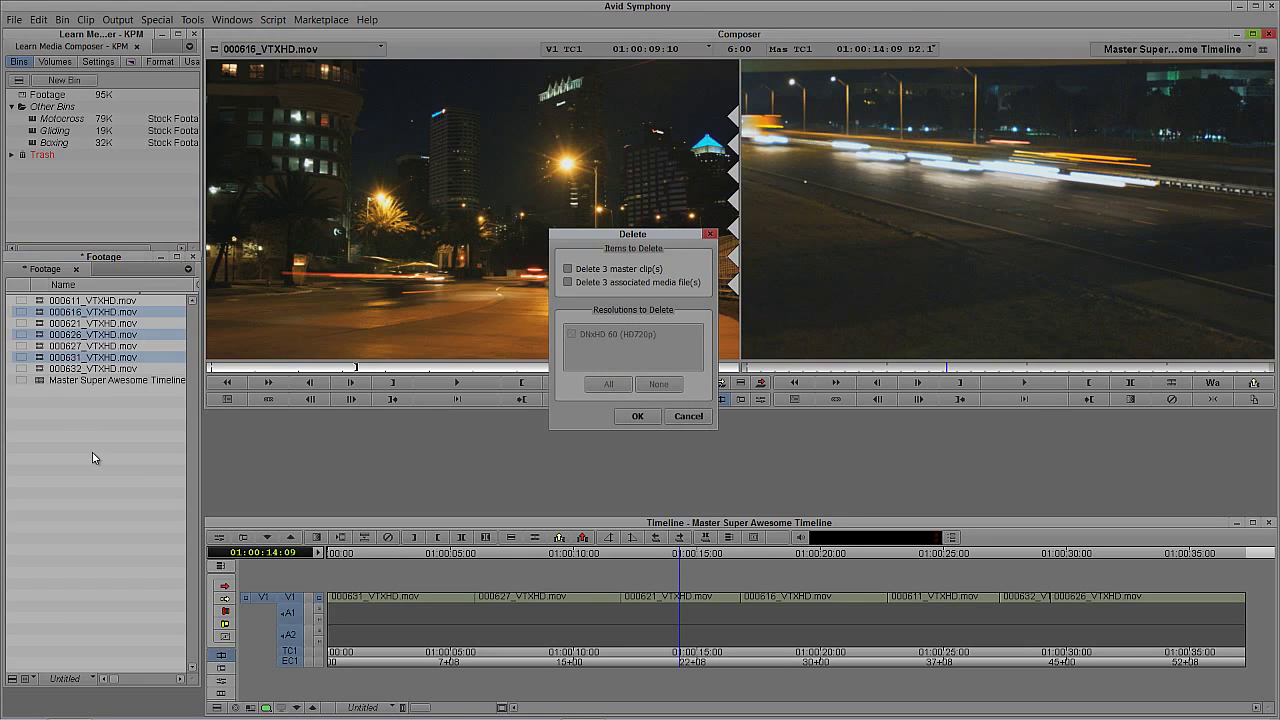
left_click(578, 283)
left_click(624, 269)
left_click(636, 416)
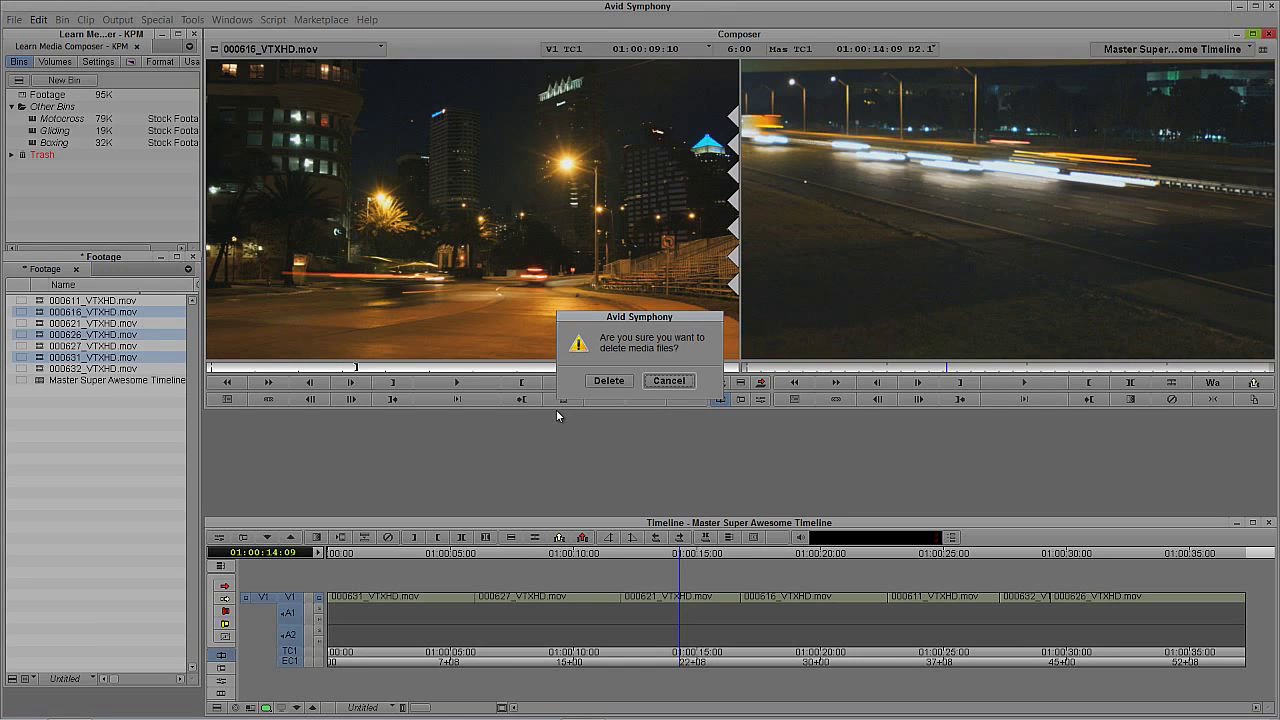
left_click(604, 382)
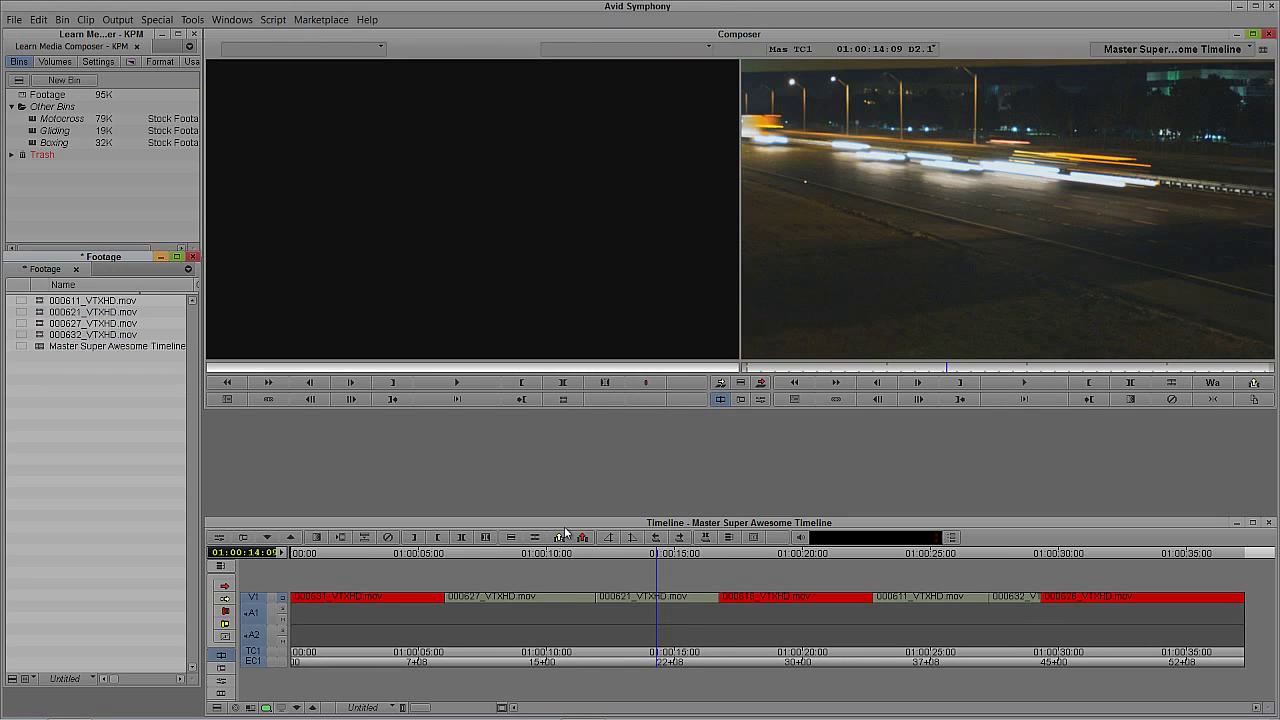
Step: Inspect the sequence at several clips, ending at 01:00:20:18, to see how the deleted media affects it
left_click(380, 610)
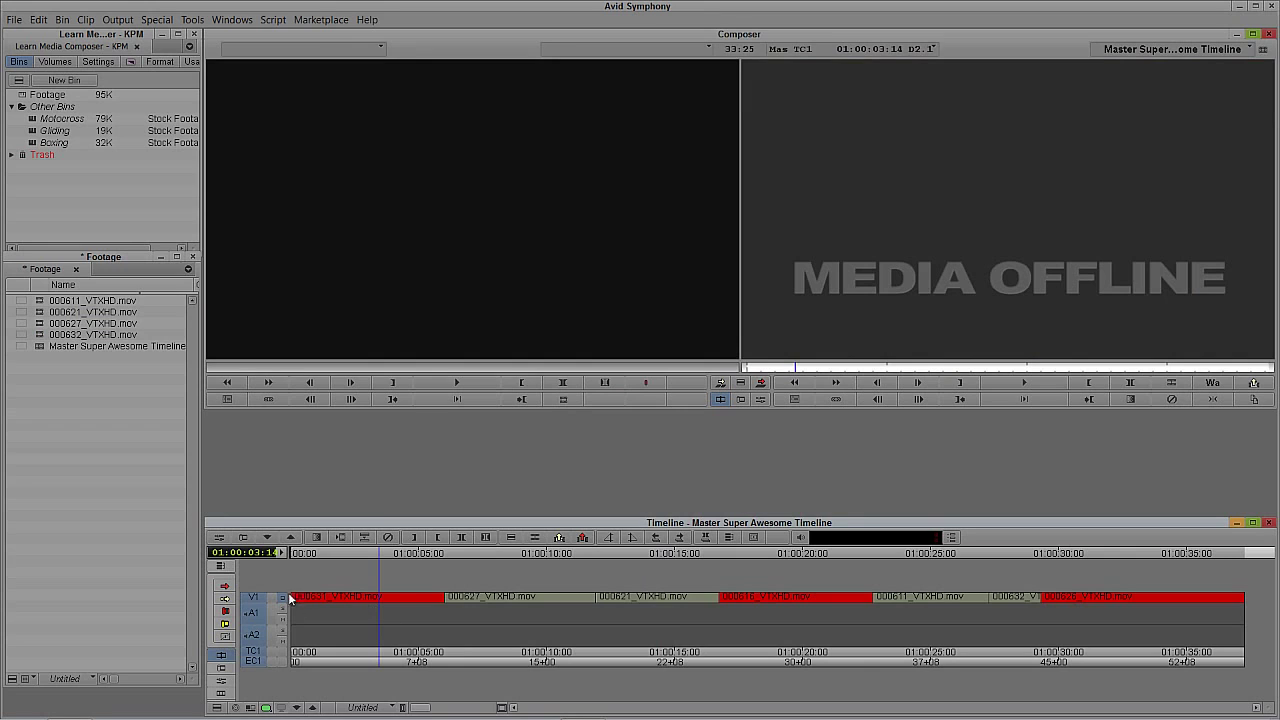
left_click(543, 600)
left_click(755, 597)
left_click(1034, 606)
left_click(818, 588)
Step: Set the timeline's Clip Color for Offline clips to green
left_click(217, 707)
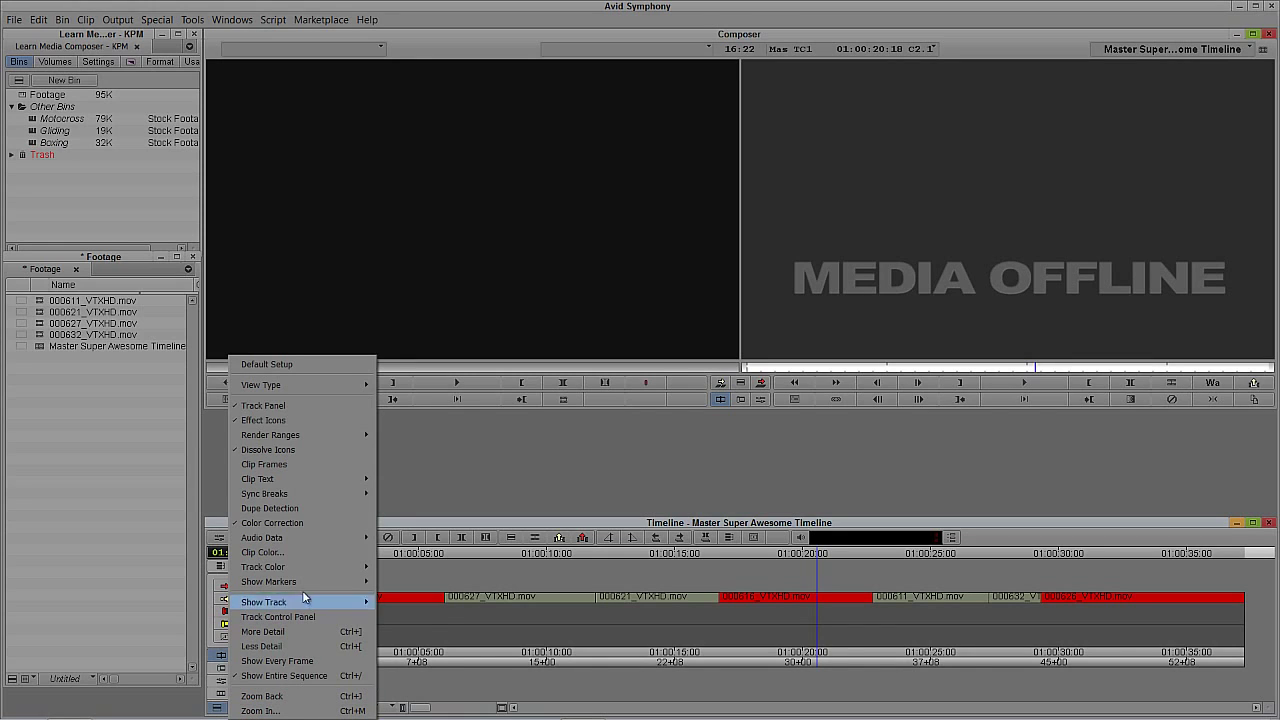
mouse_move(306, 569)
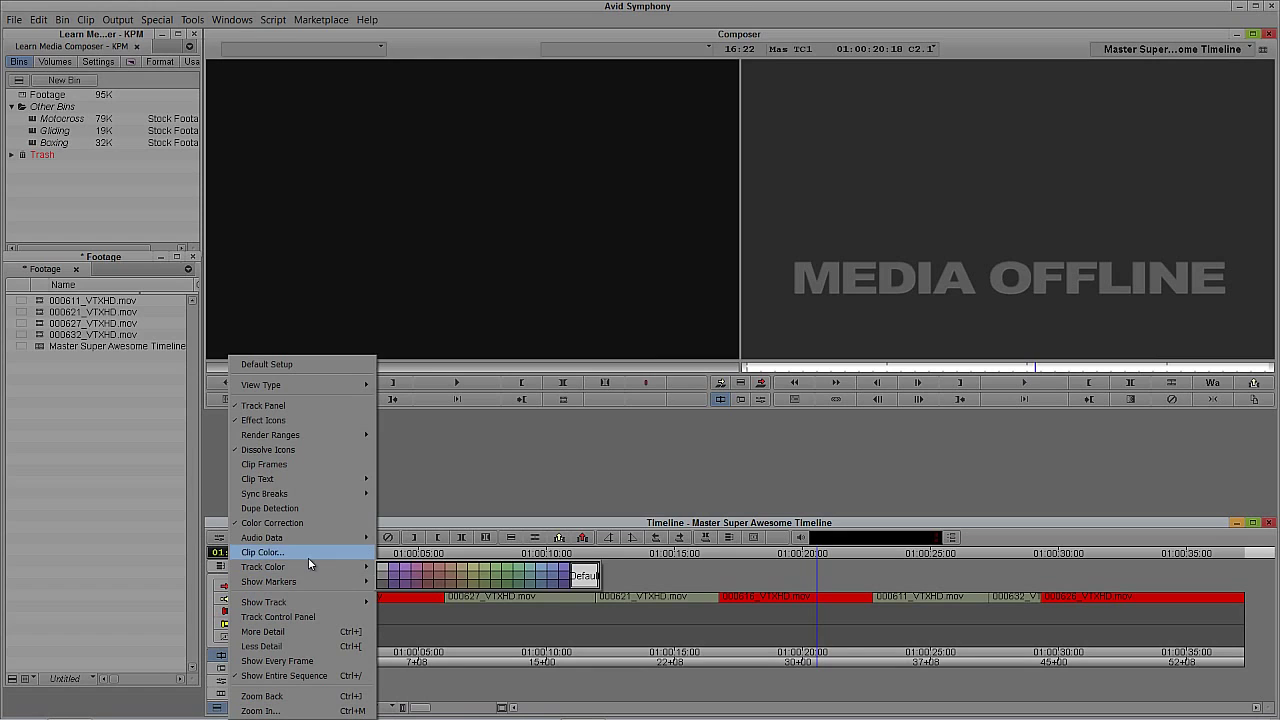
left_click(288, 555)
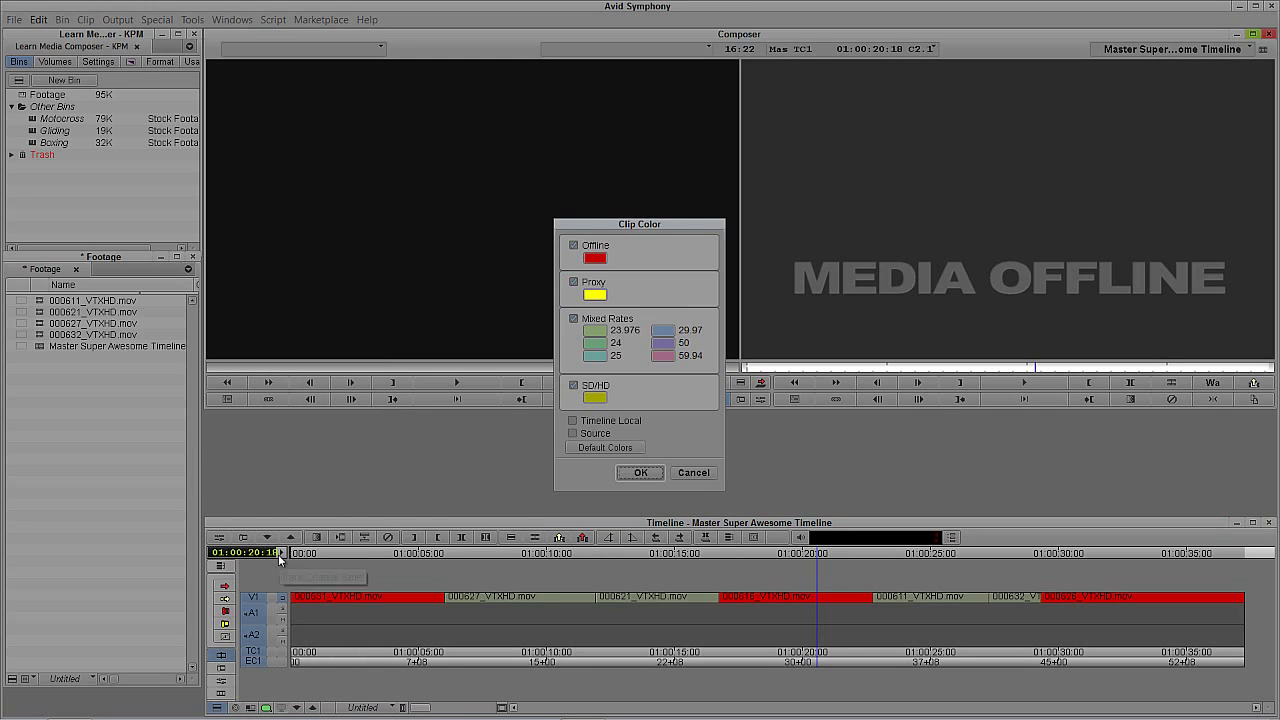
left_click_drag(663, 224, 595, 230)
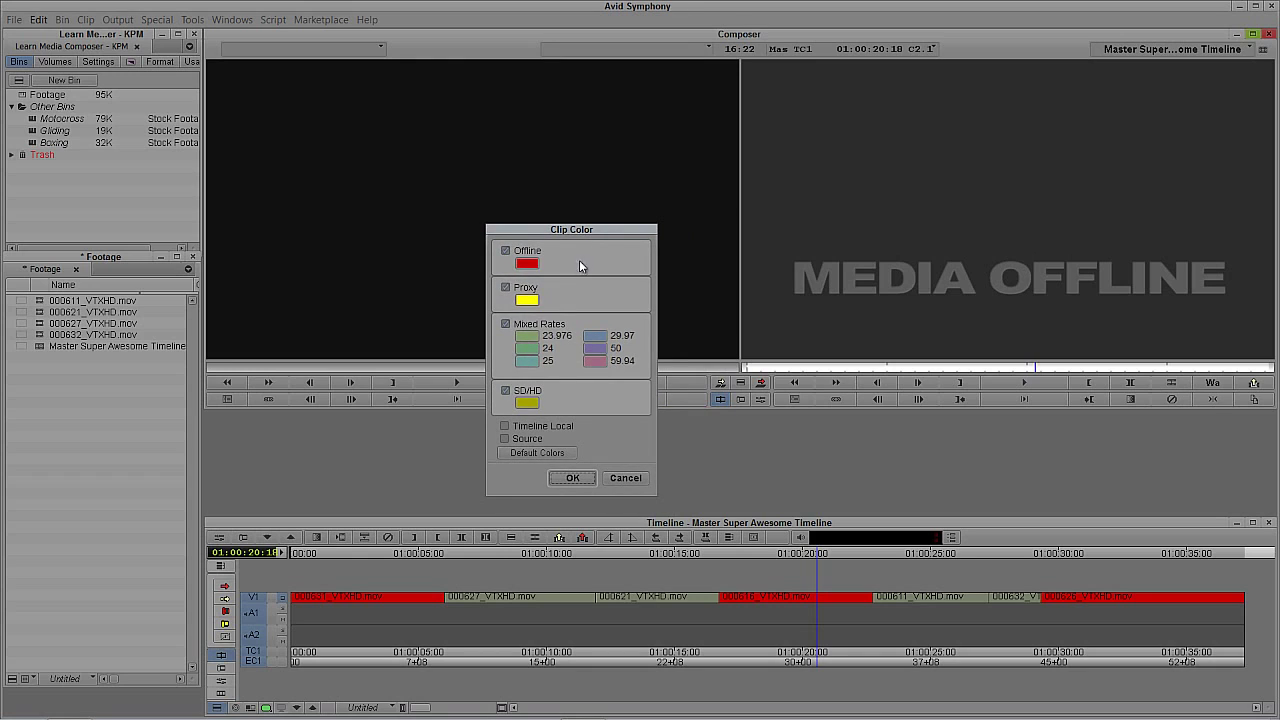
left_click(528, 265)
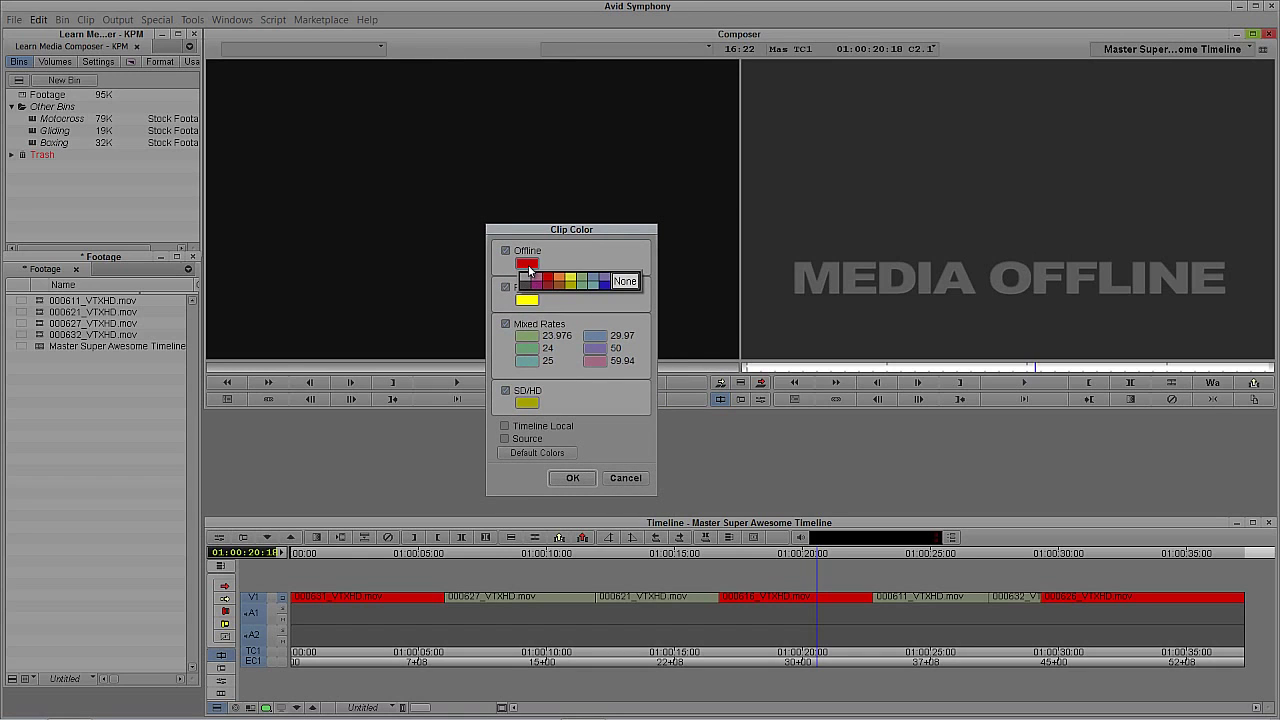
left_click(583, 281)
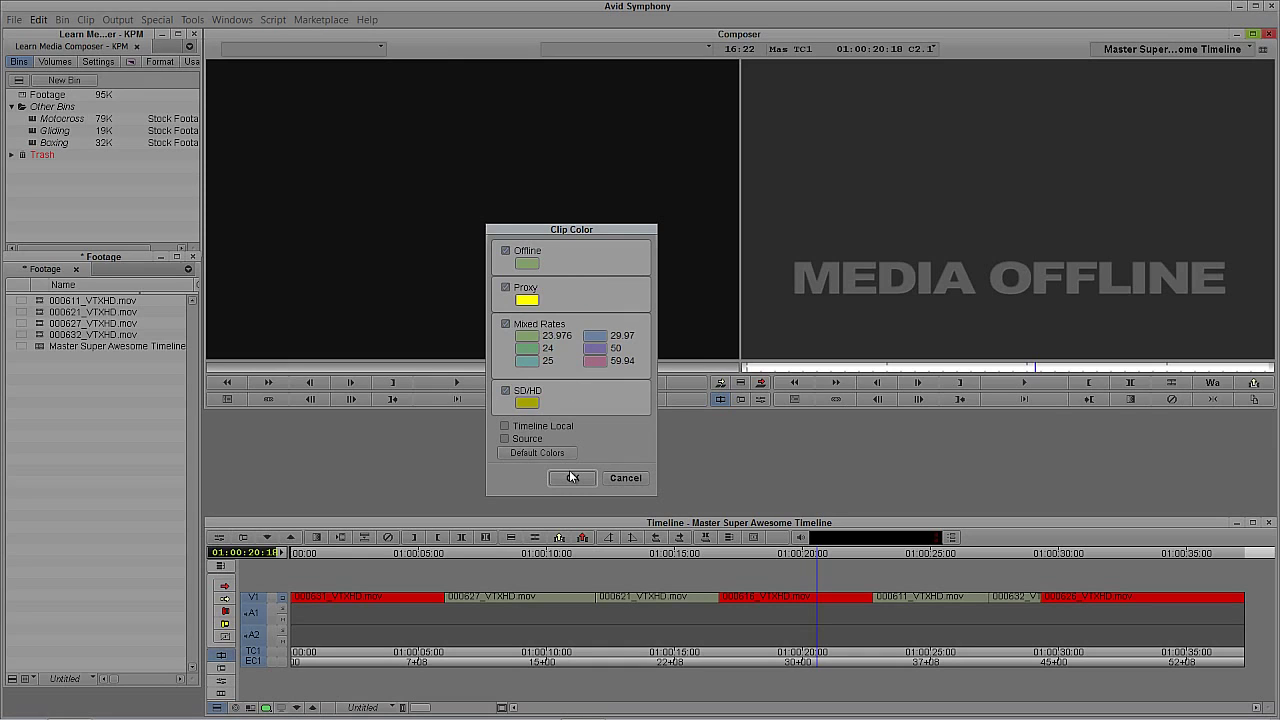
left_click(573, 478)
Step: Change the timeline's Offline clip color to dark blue
left_click(217, 707)
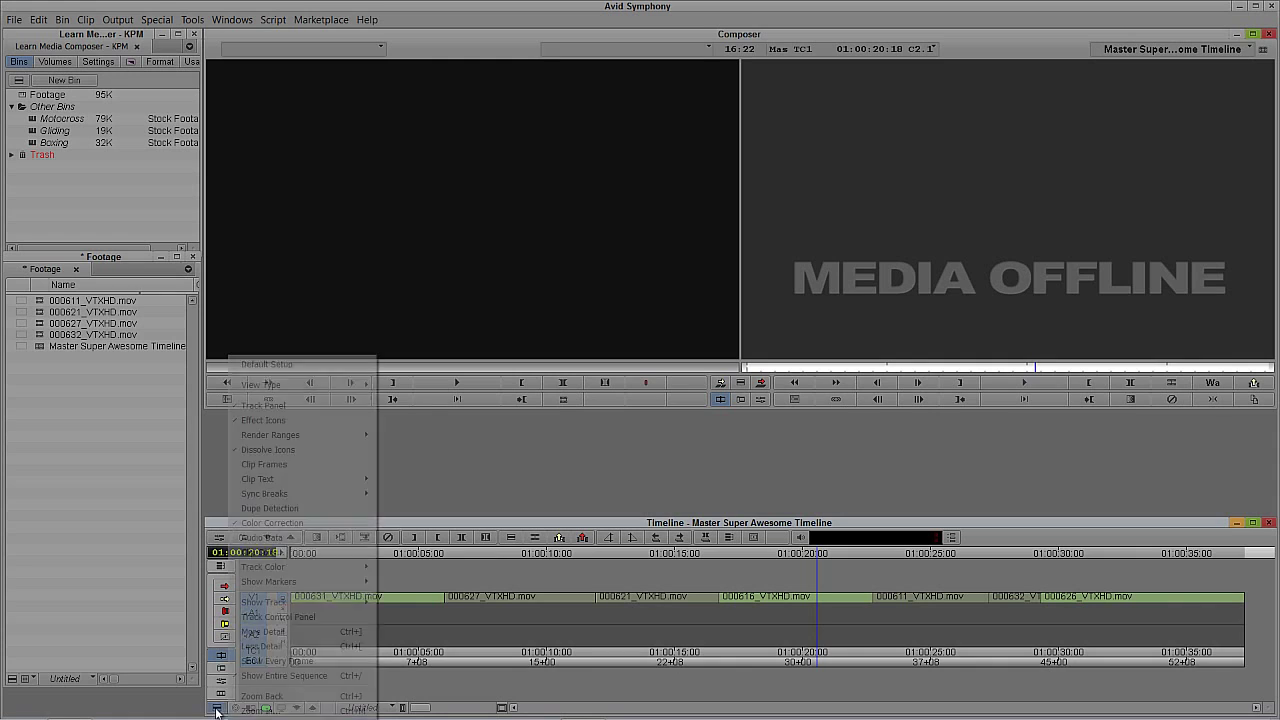
left_click(319, 551)
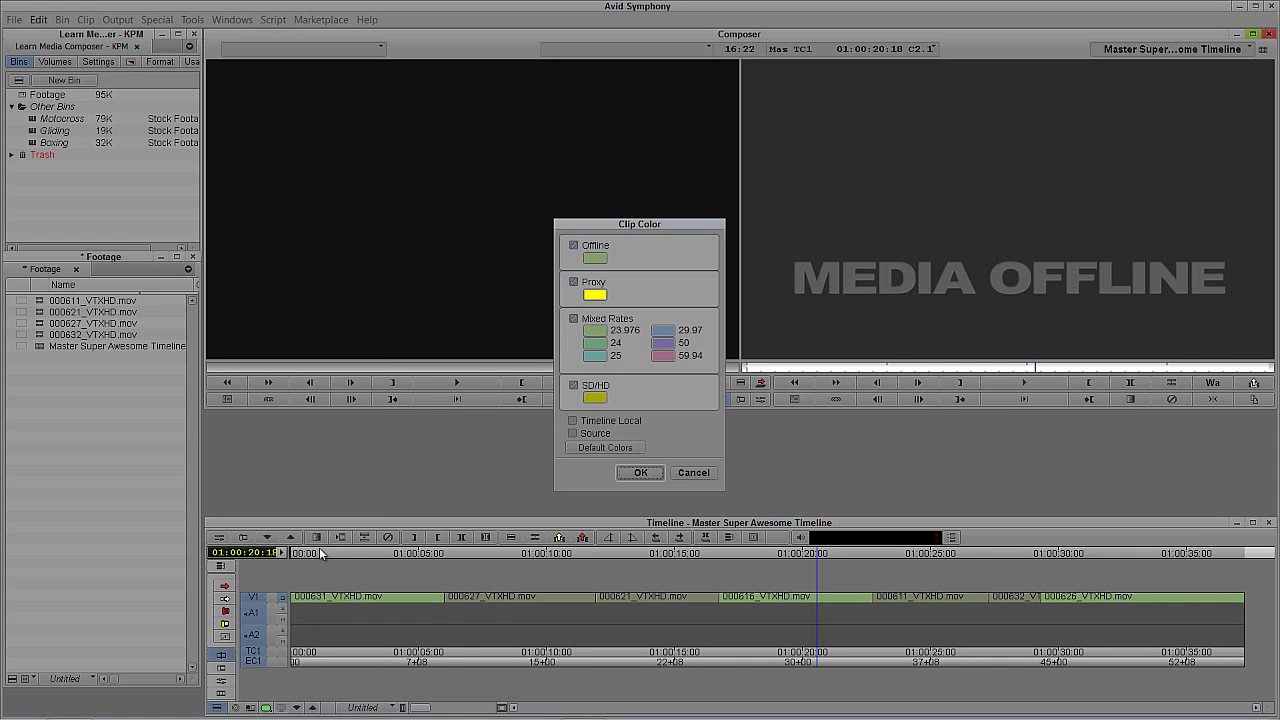
left_click(597, 259)
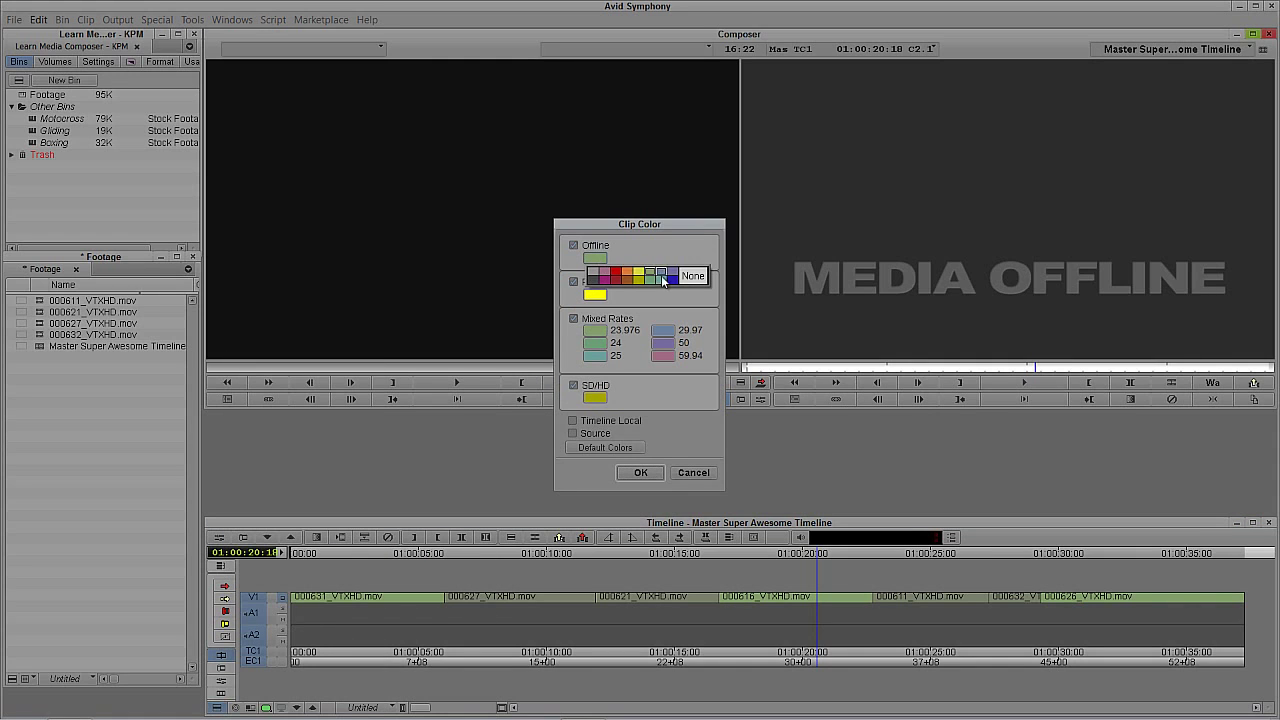
left_click(672, 278)
left_click(645, 468)
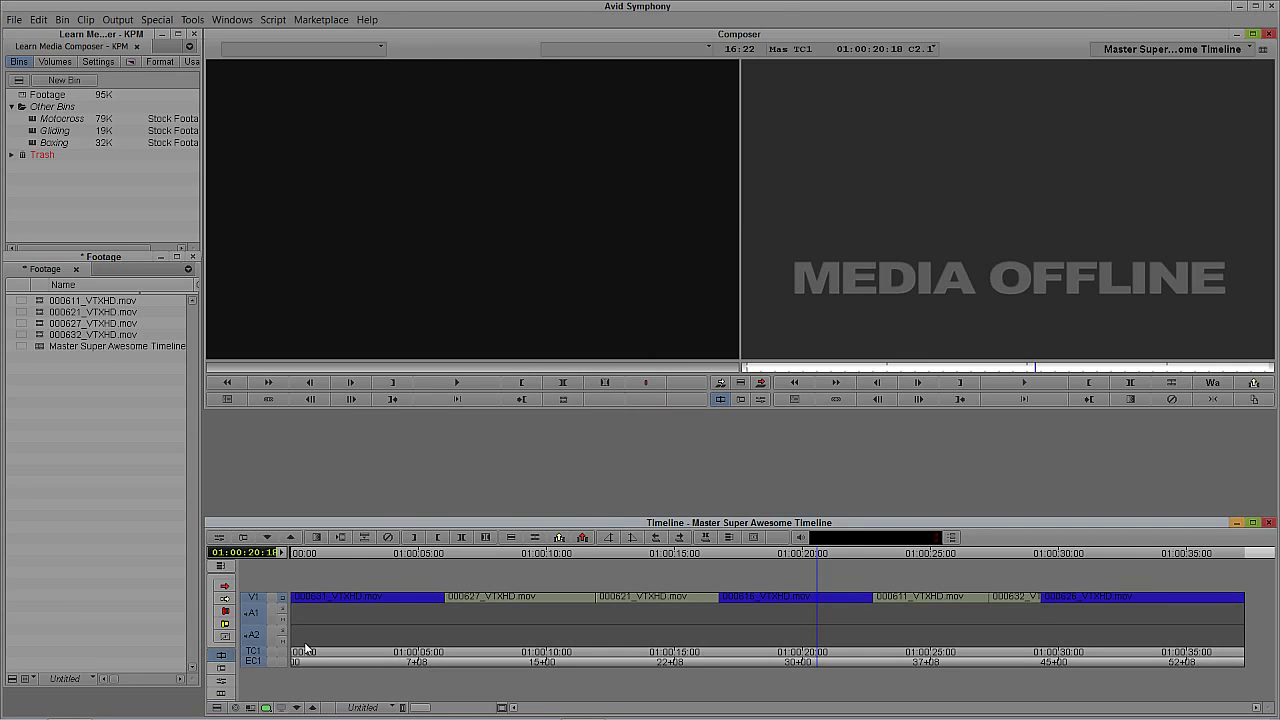
Step: Set the Offline clip color back to red and return the position indicator to the start of the sequence
left_click(218, 707)
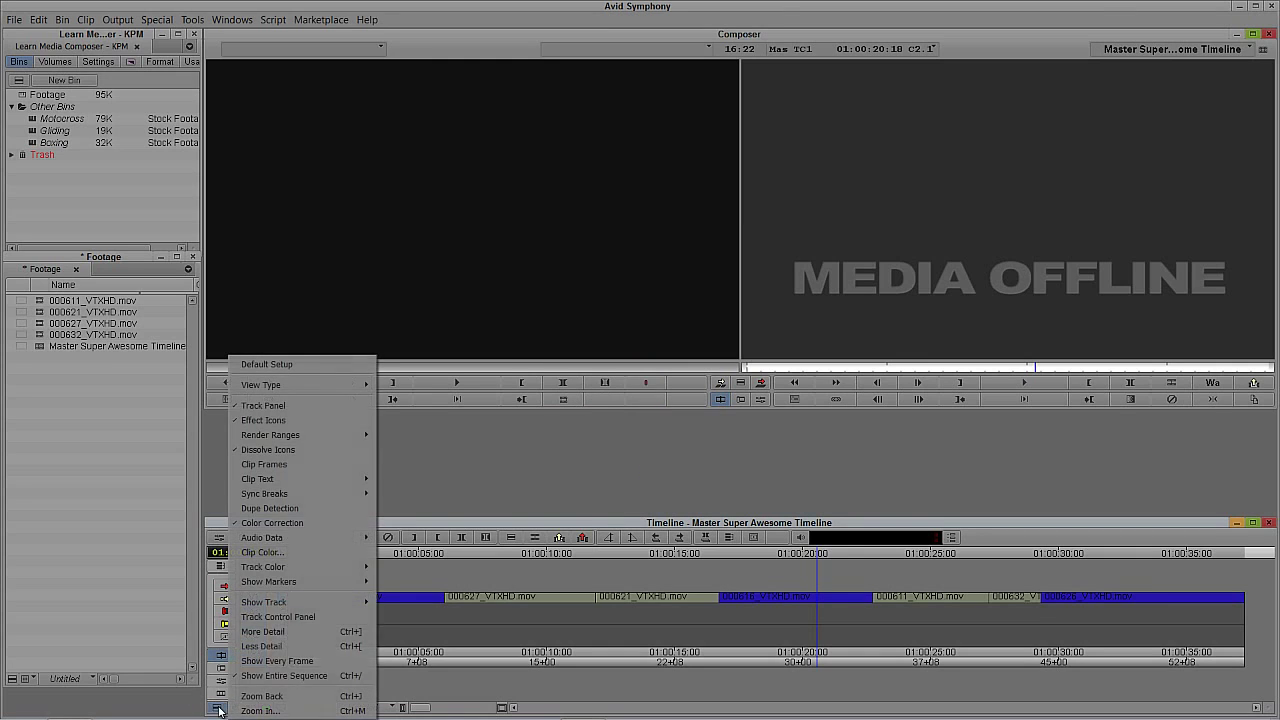
left_click(282, 553)
left_click(595, 258)
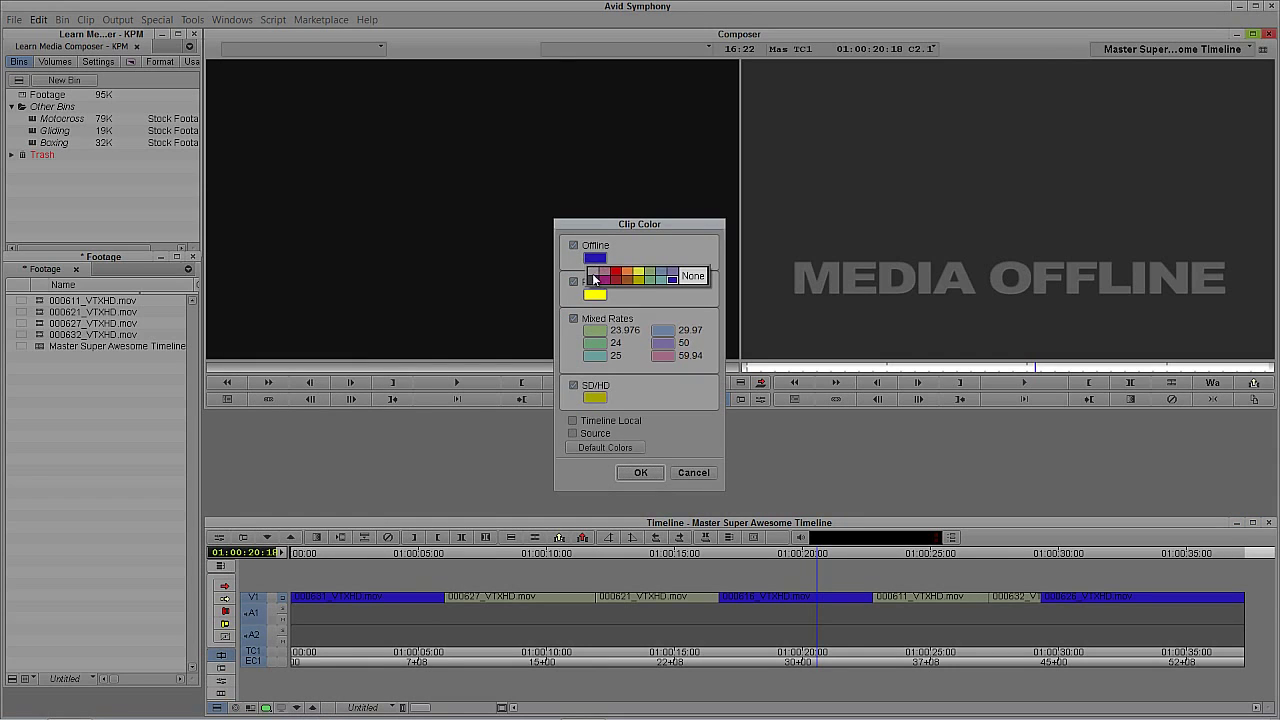
left_click(620, 278)
left_click(640, 473)
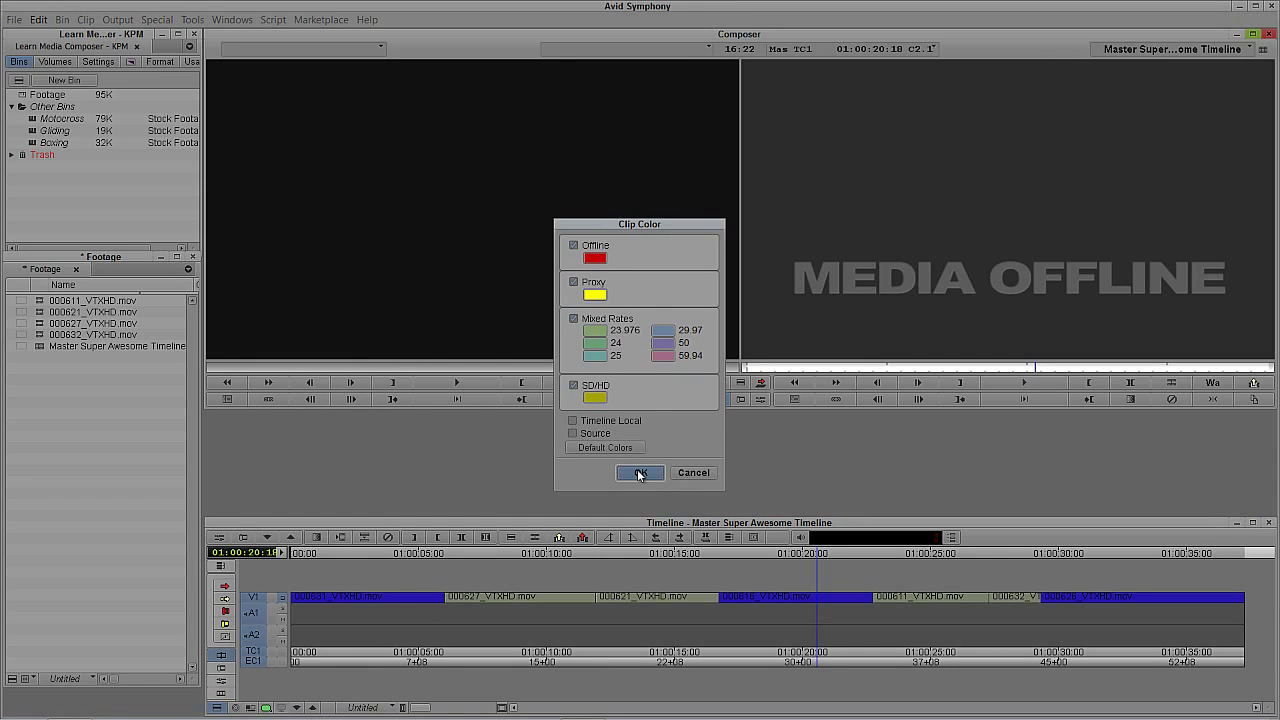
left_click_drag(501, 600, 262, 569)
Step: Delete the four master clips from the Footage bin, keeping their associated media files and the sequence
left_click(125, 460)
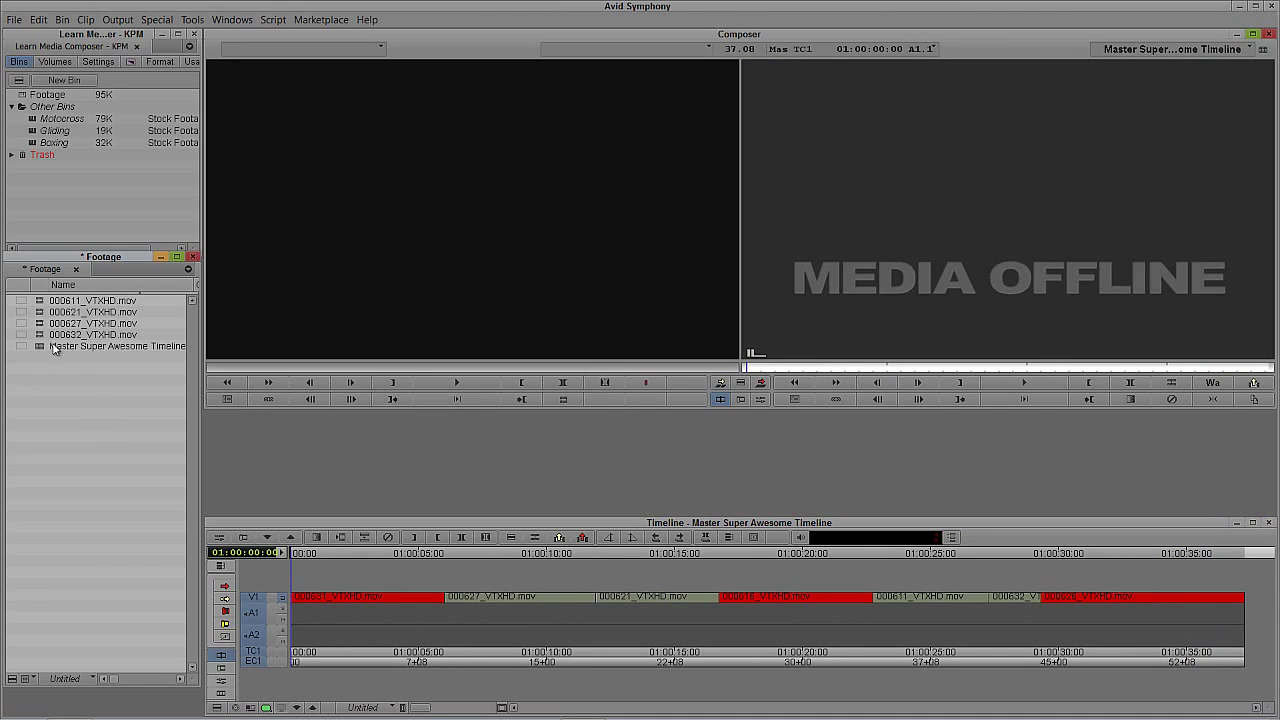
left_click_drag(40, 340, 37, 302)
key("Delete")
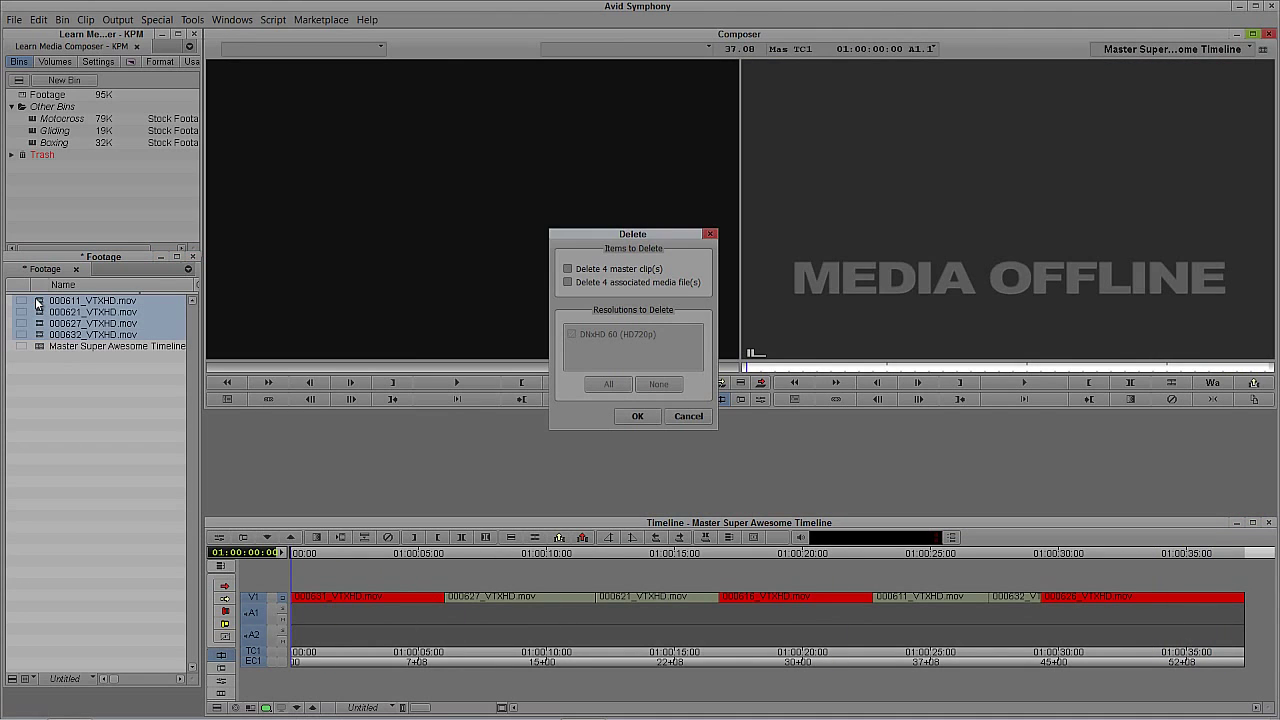
left_click(603, 270)
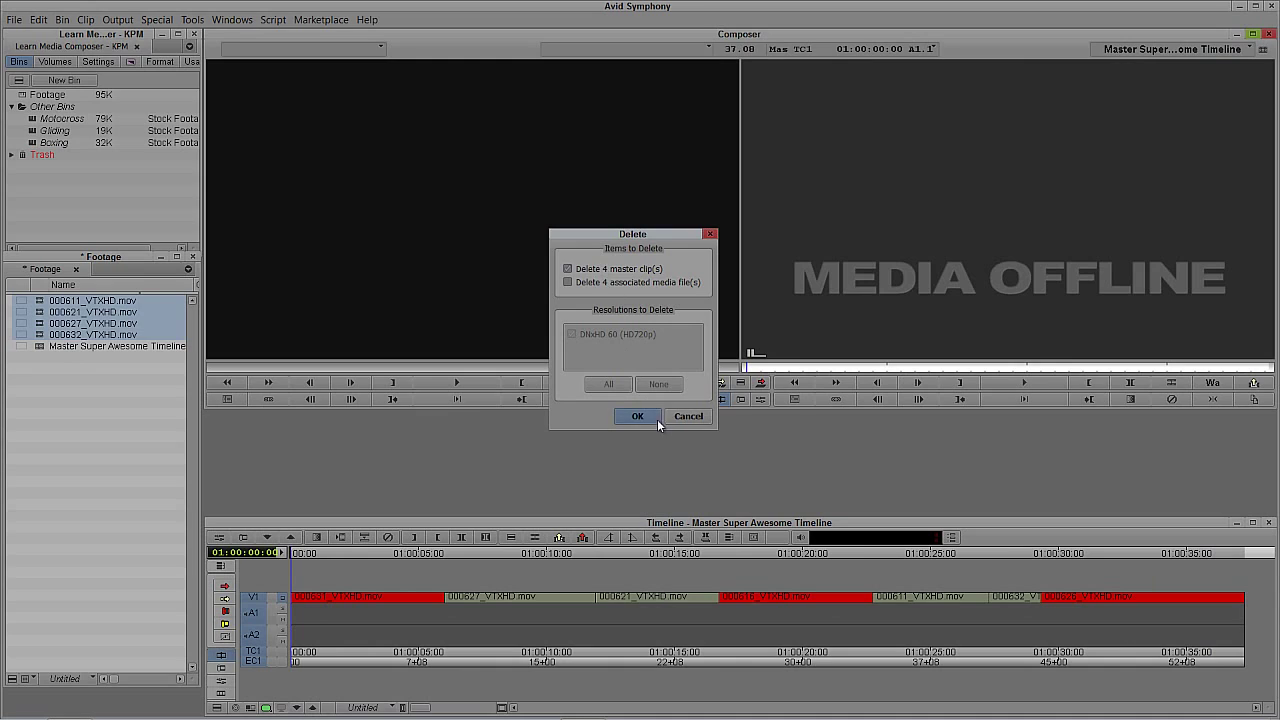
left_click(643, 416)
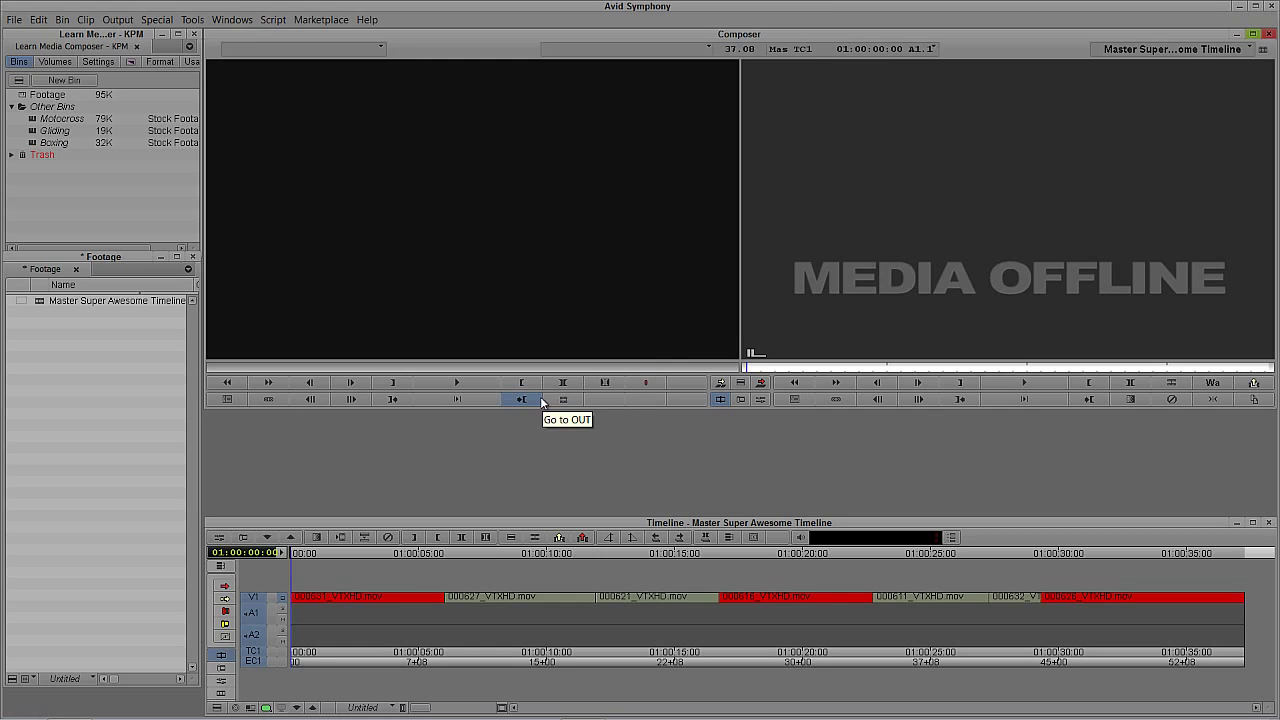
Step: Inspect the sequence at several clips to see how deleting the master clips affects it, and return to its start
left_click(374, 602)
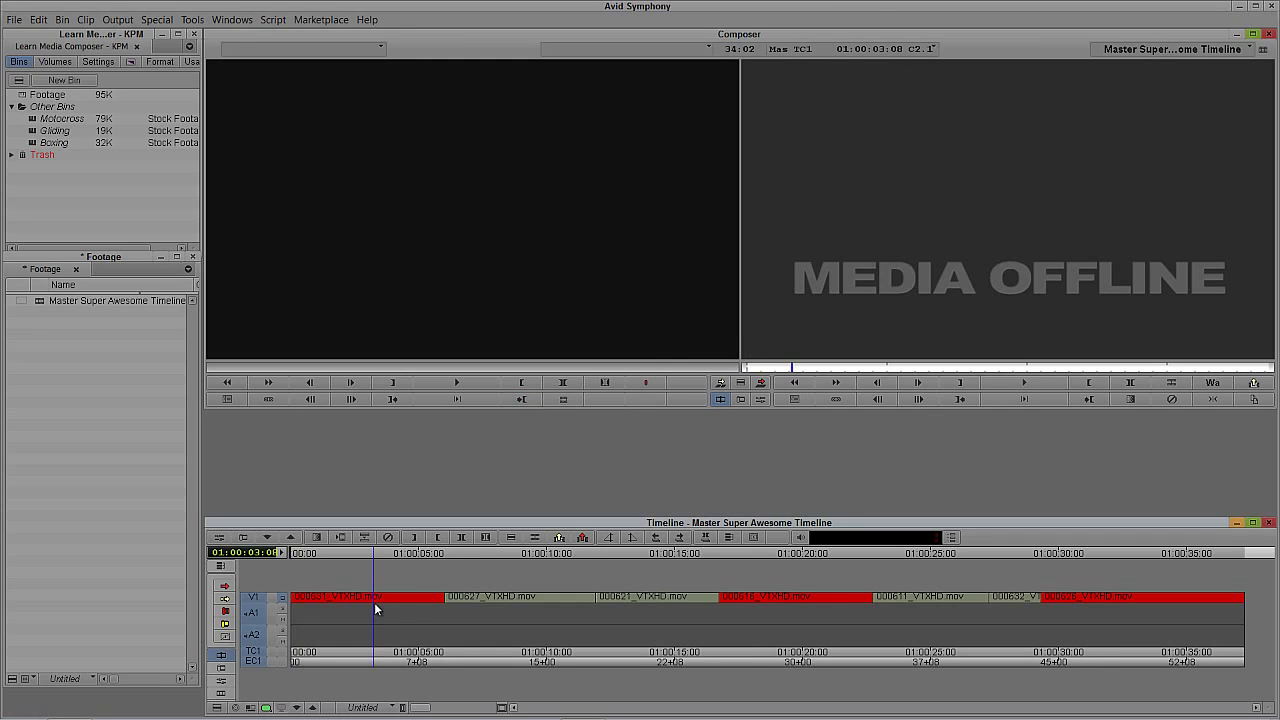
left_click(751, 602)
left_click(1086, 603)
left_click(843, 606)
left_click(698, 605)
left_click(824, 605)
left_click(293, 598)
left_click(56, 333)
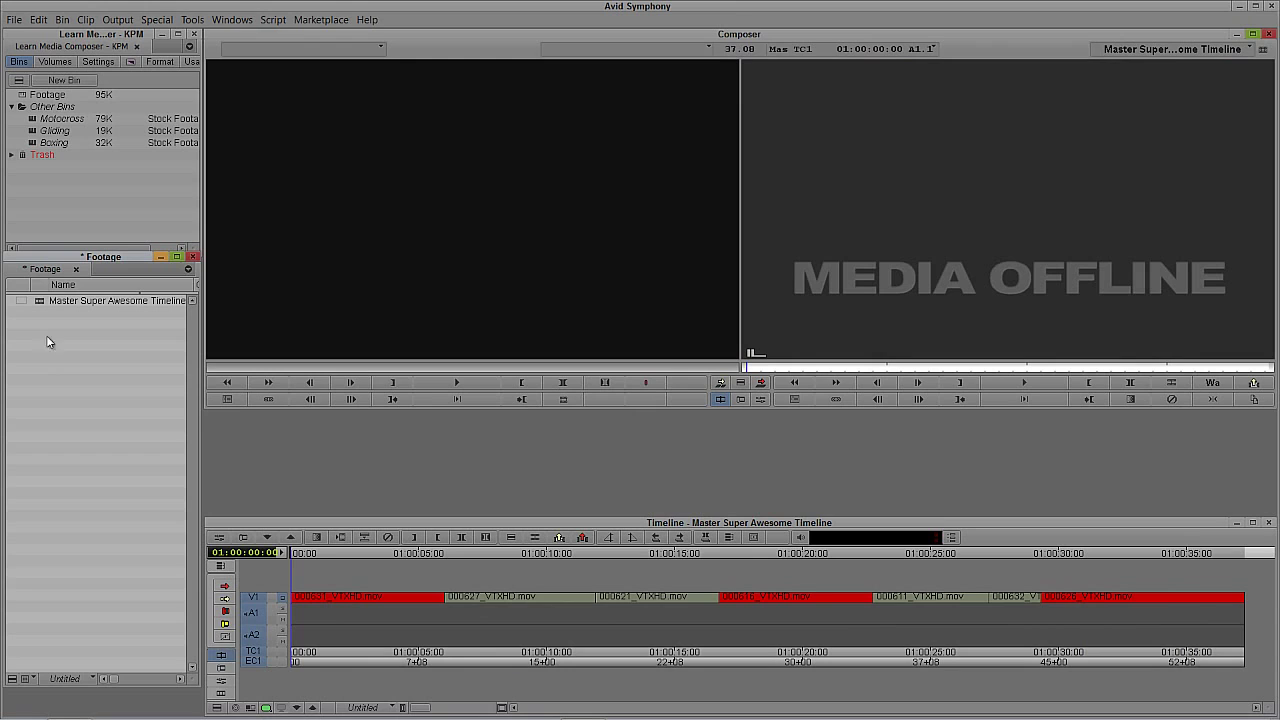
Step: List the current project's master clips on DATADRIVE1 (Y:) in the Media Tool, review them, and close it
left_click(192, 19)
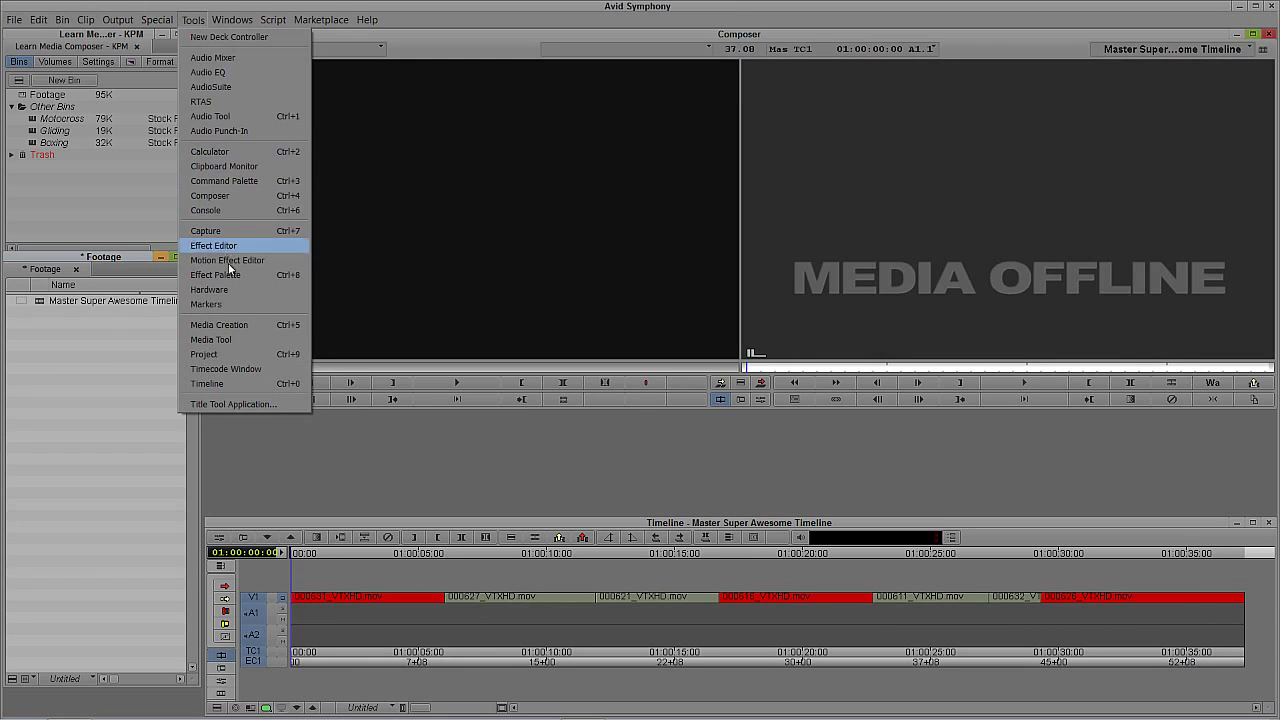
left_click(225, 339)
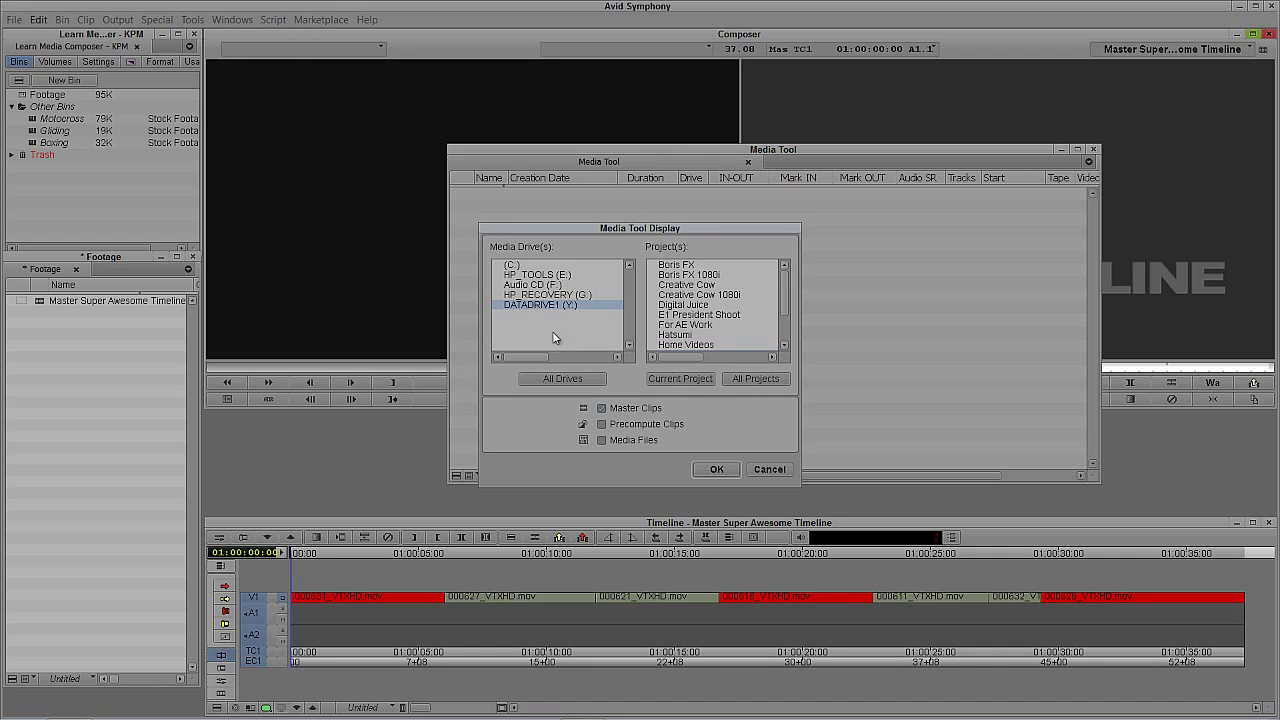
left_click_drag(779, 298, 789, 309)
left_click(690, 379)
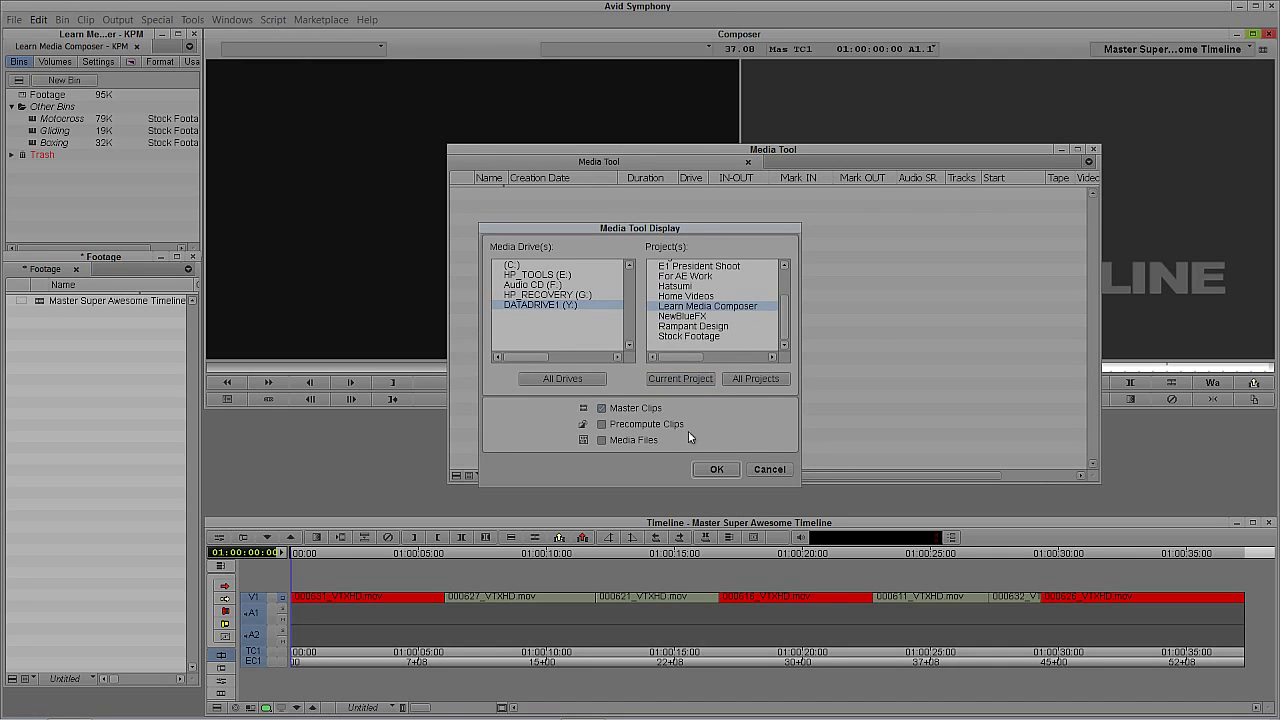
left_click(723, 472)
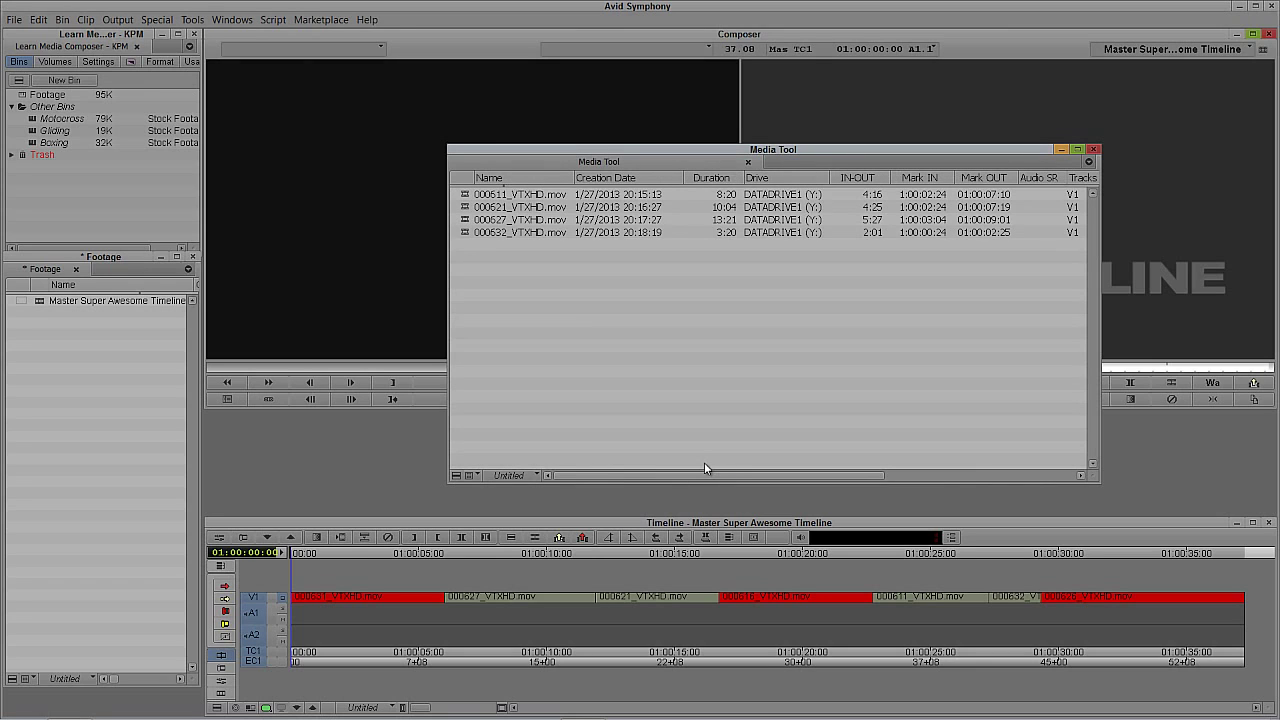
left_click_drag(640, 160, 587, 131)
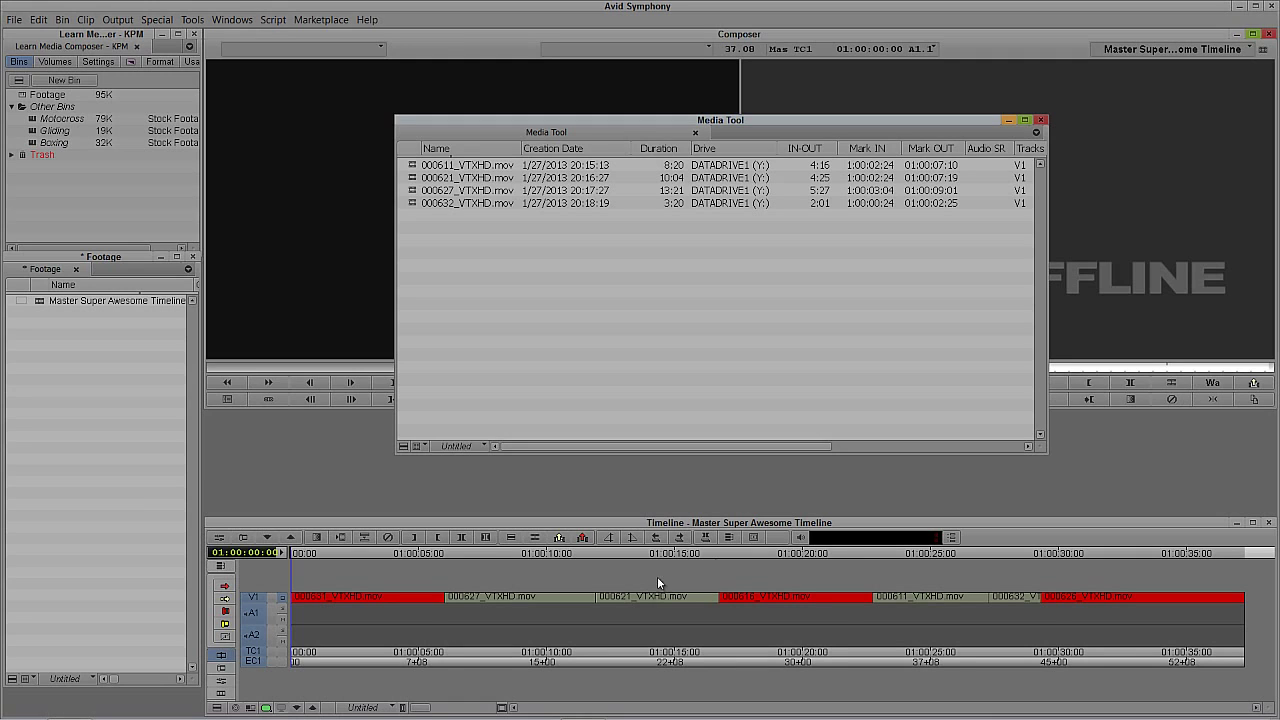
left_click(1041, 122)
left_click(53, 321)
left_click(43, 304)
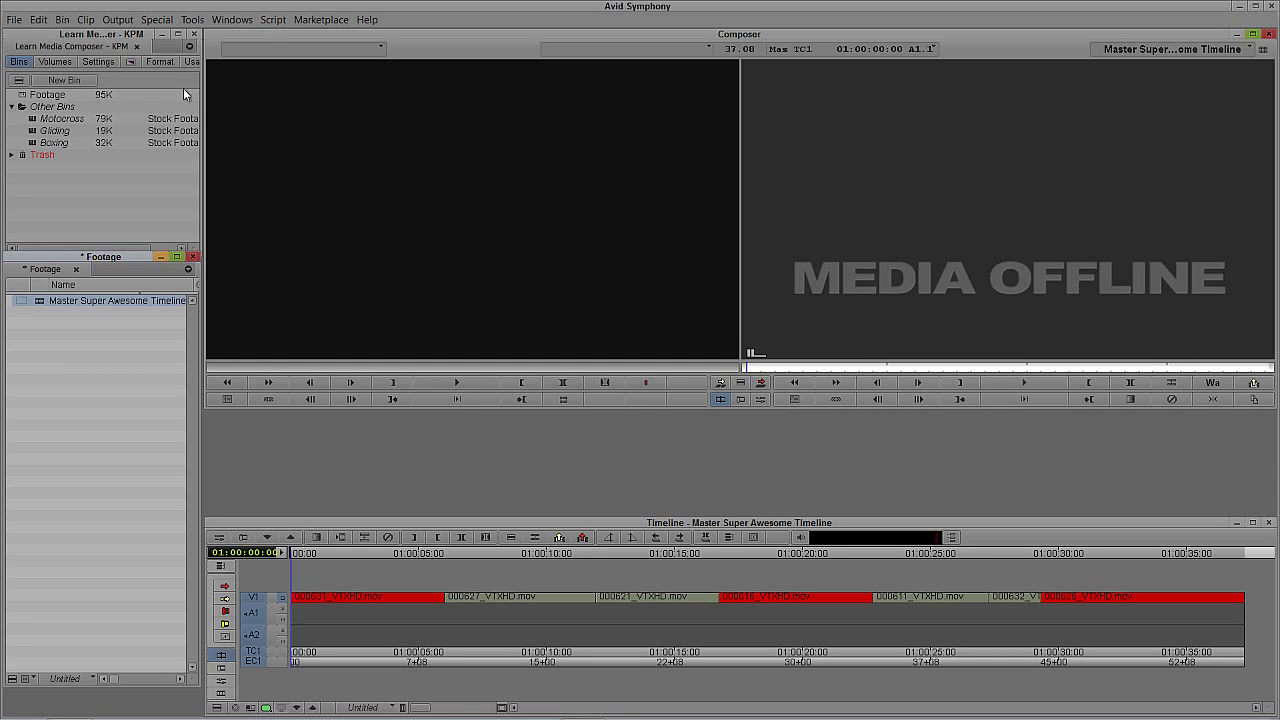
left_click(87, 20)
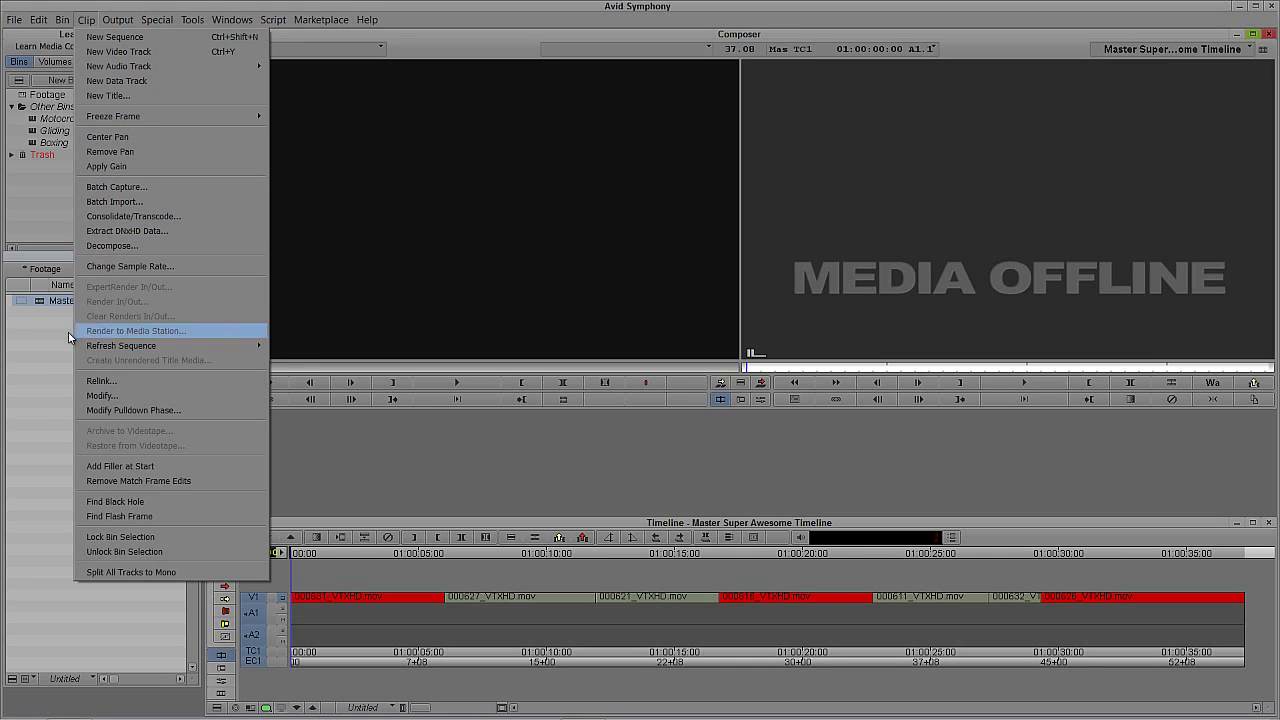
key("Escape")
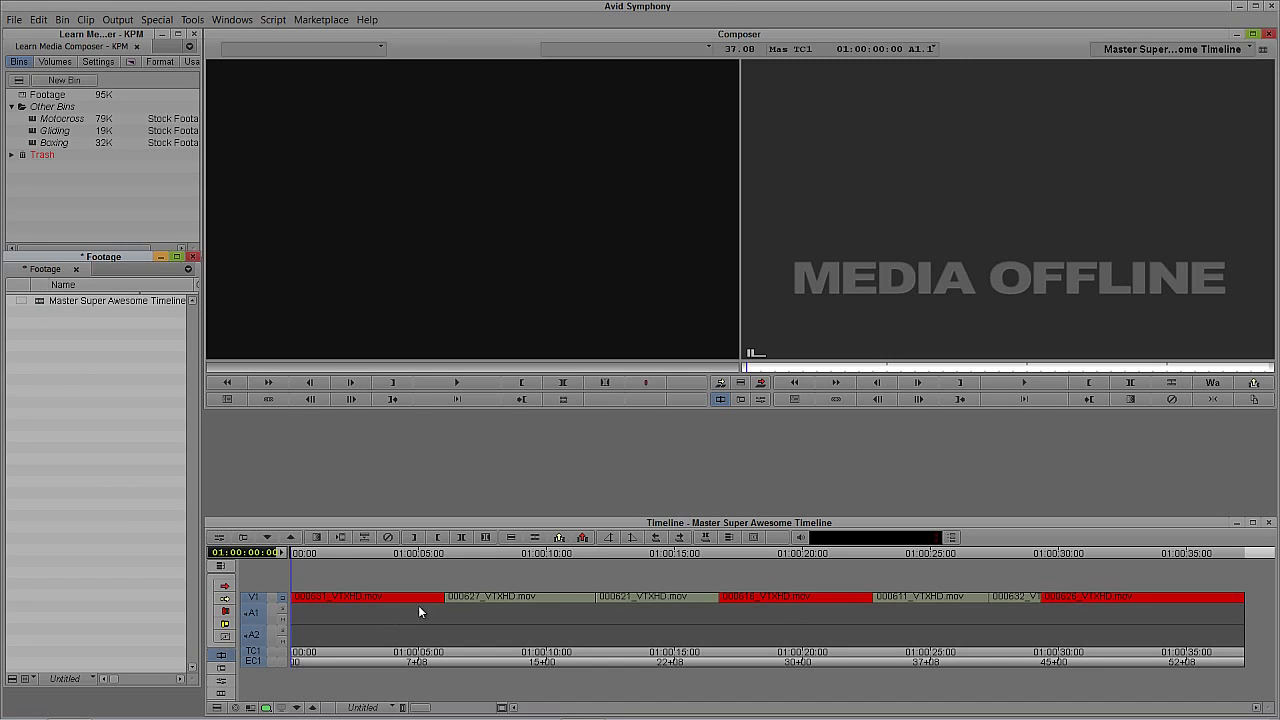
Step: Decompose the Master Super Awesome Timeline sequence for offline media only, using captured and imported clips
left_click(38, 302)
left_click(85, 19)
left_click(85, 19)
right_click(44, 302)
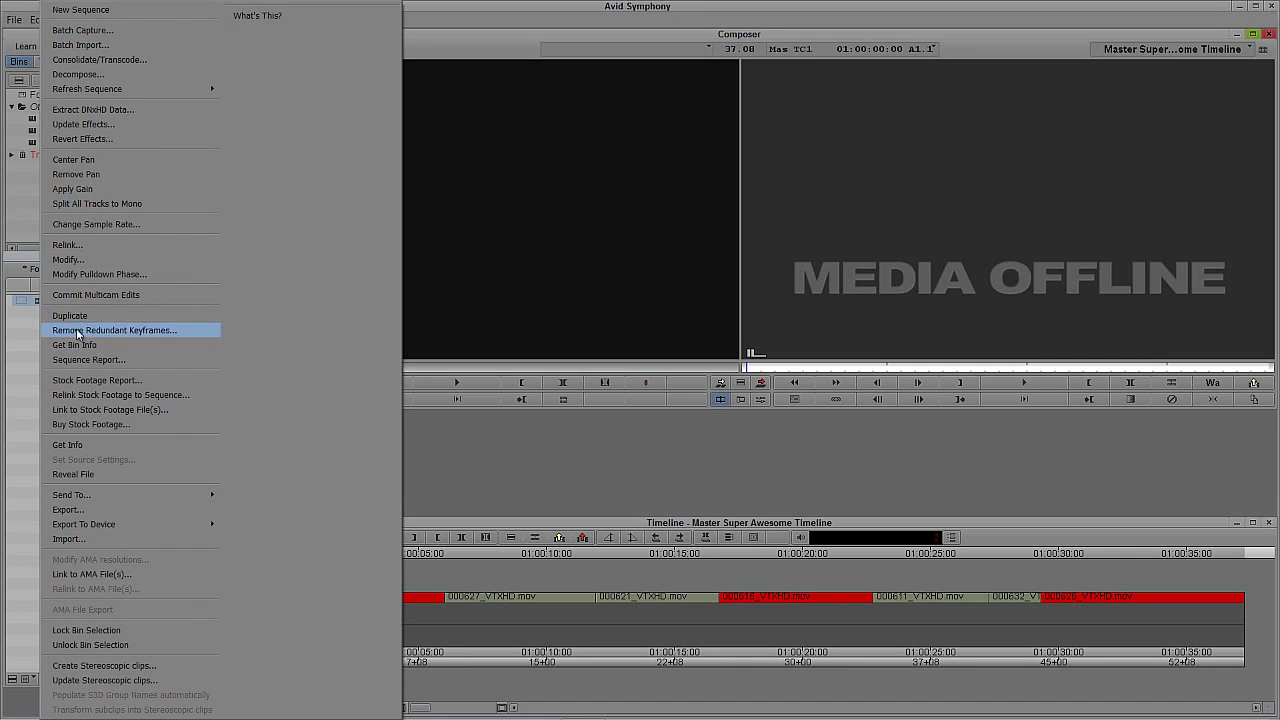
left_click(118, 78)
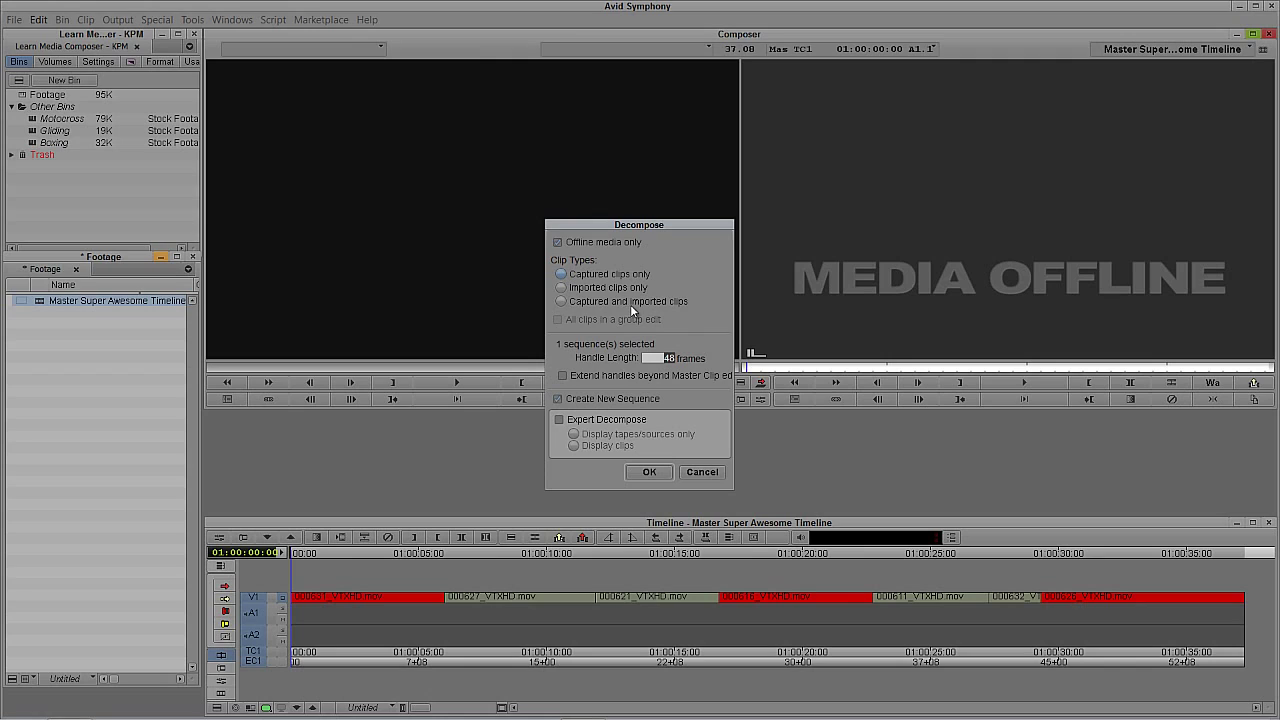
left_click(561, 301)
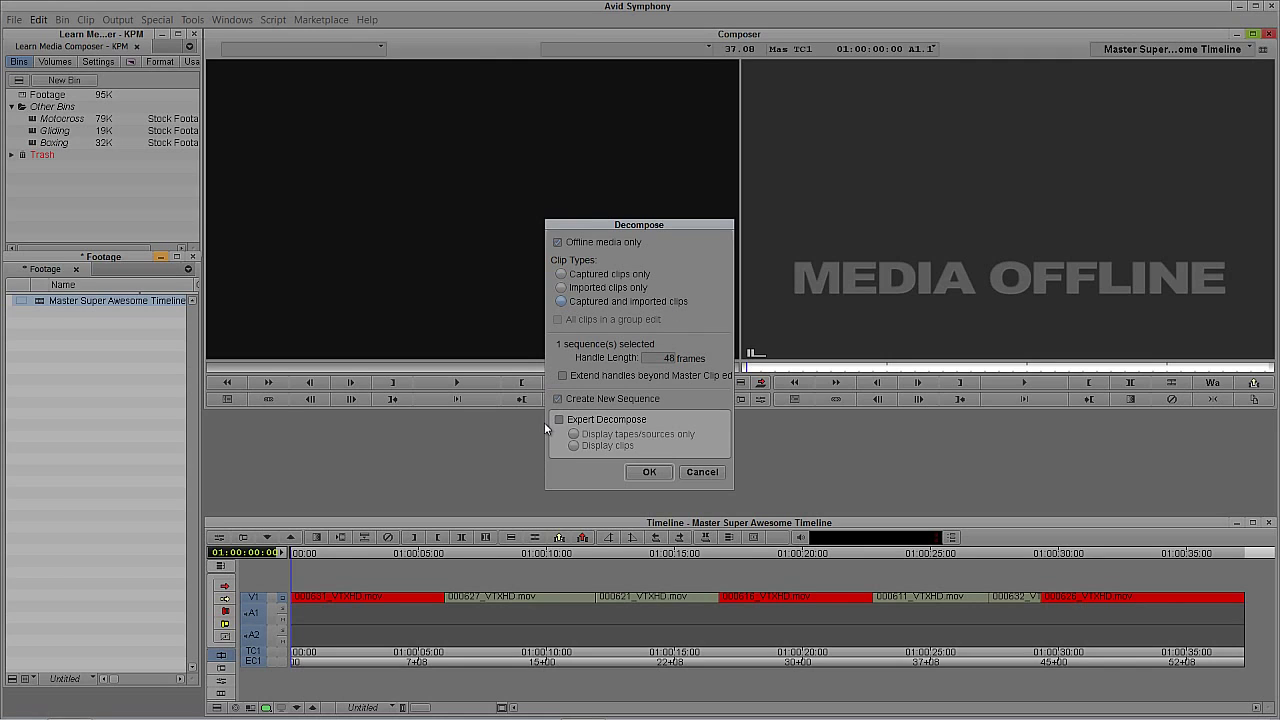
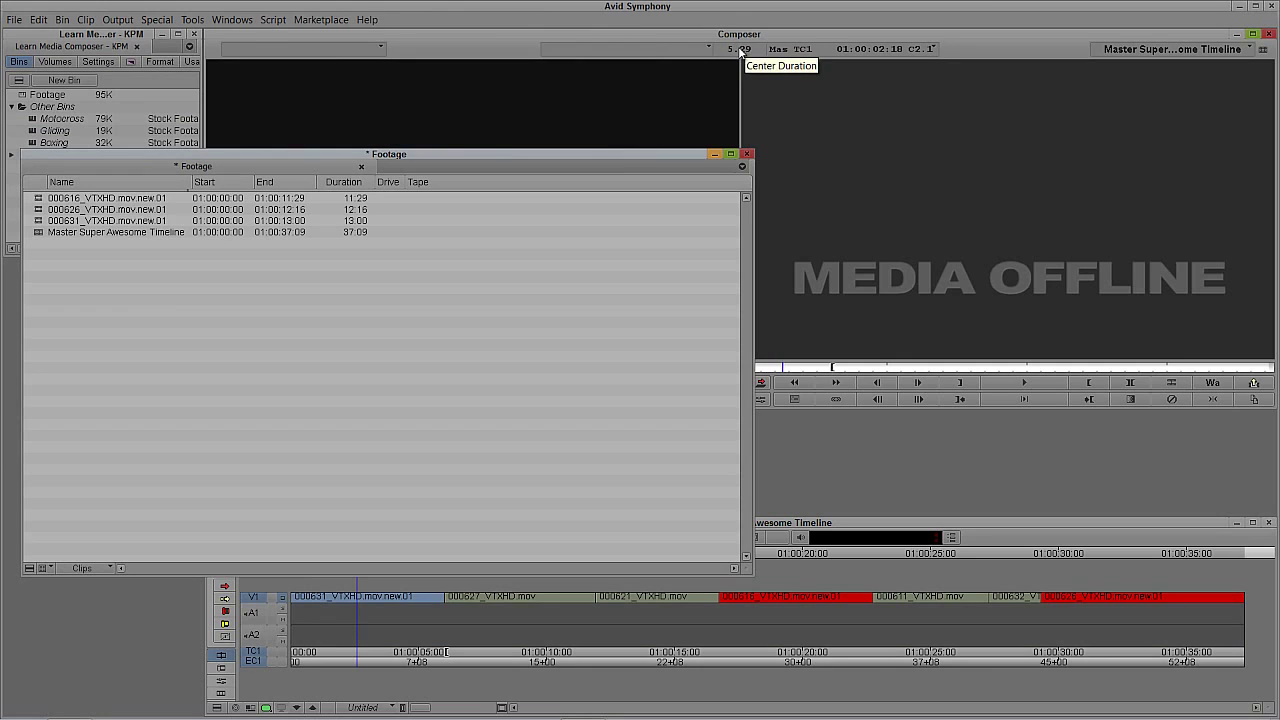
Step: Batch import the offline media for the three decomposed .new.01 clips at DNxHD 60 MXF onto DATADRIVE1 (Y:)
left_click_drag(405, 154, 425, 182)
left_click_drag(59, 258, 58, 227)
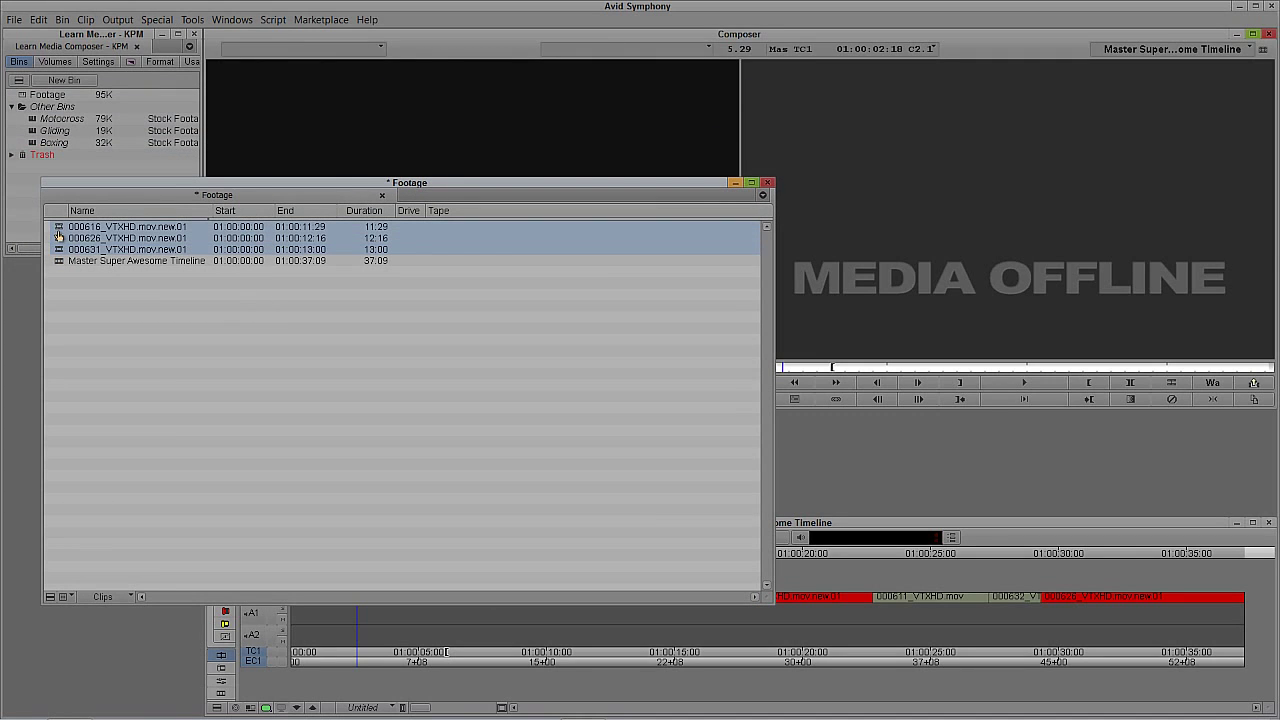
left_click(86, 19)
left_click(95, 201)
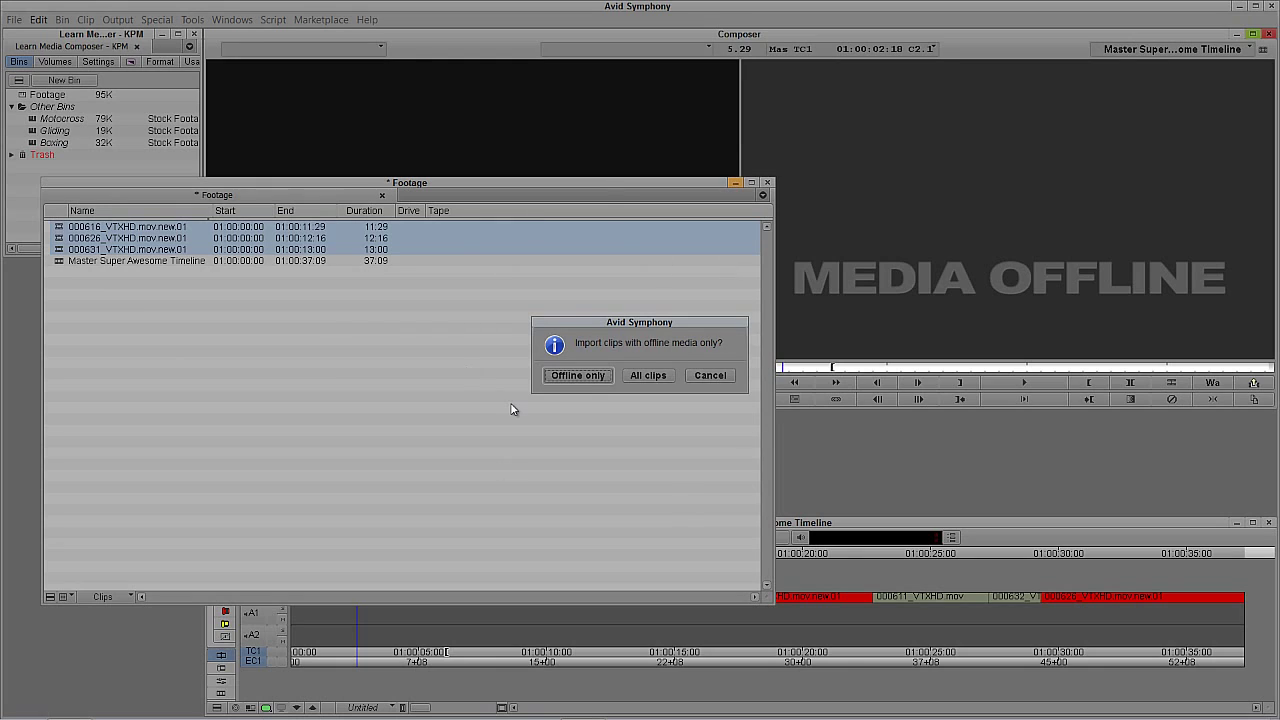
left_click(580, 375)
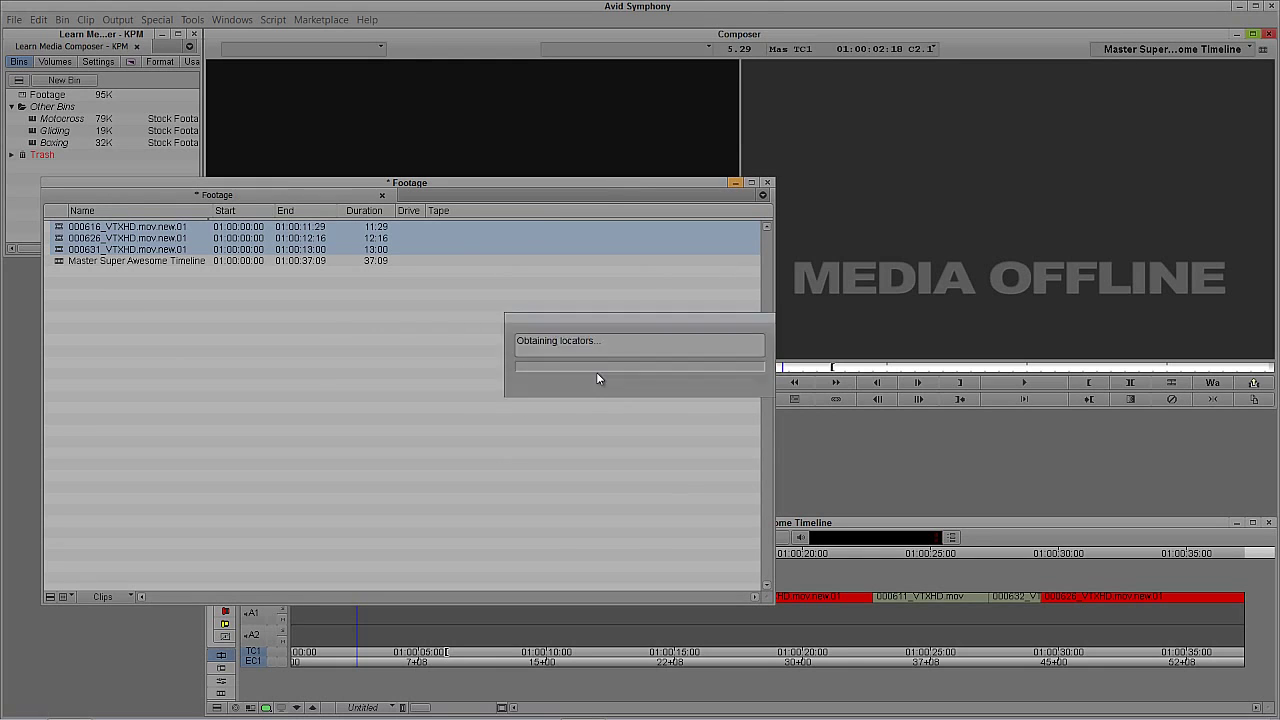
left_click_drag(576, 319, 539, 319)
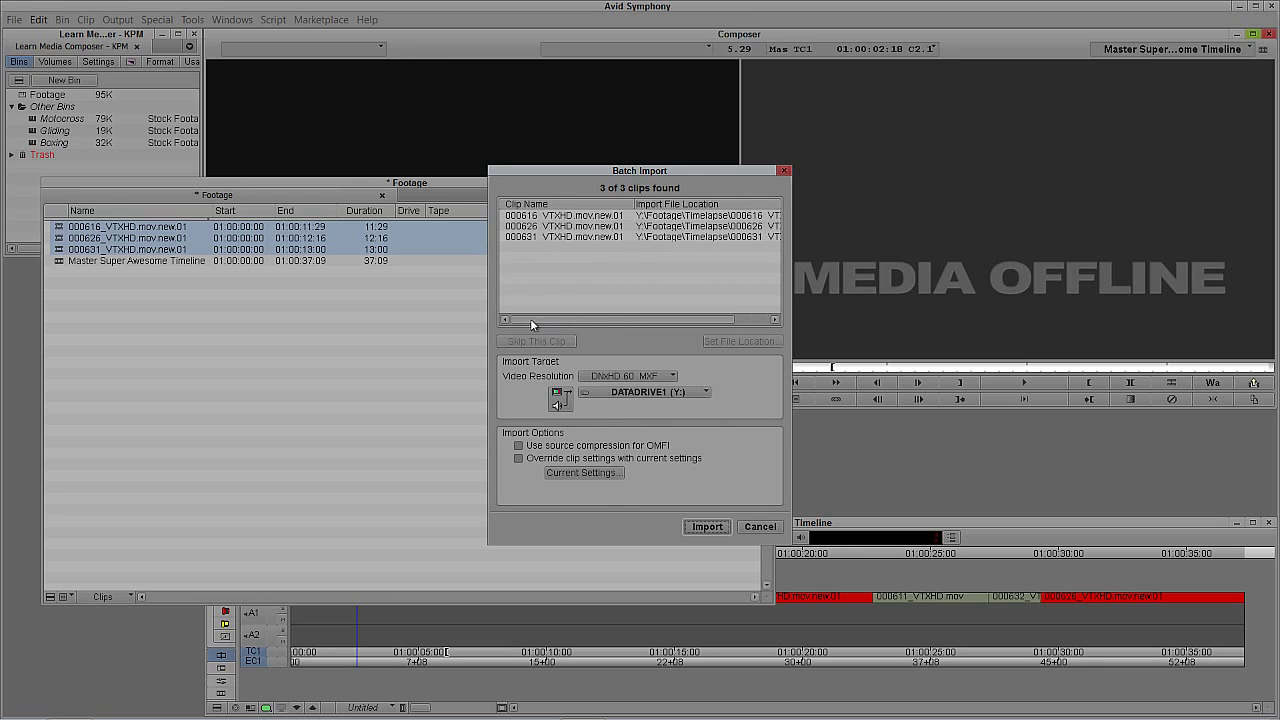
left_click(704, 528)
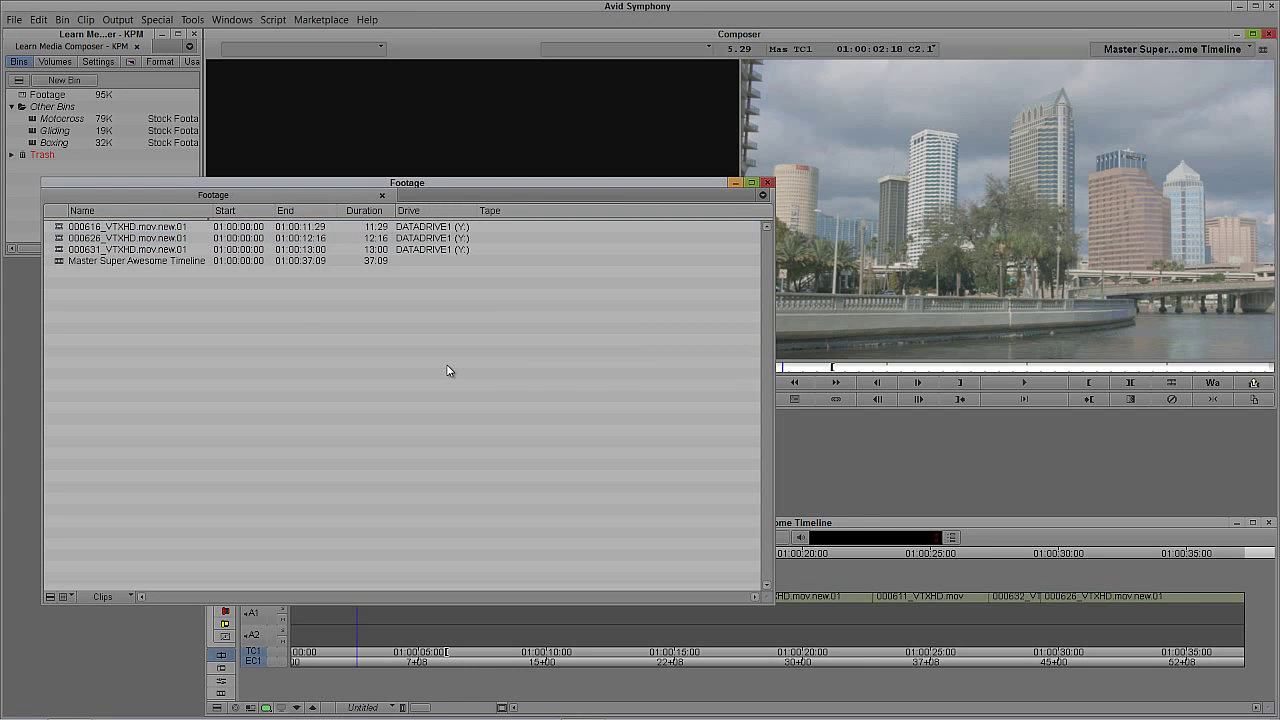
Step: Check the re-imported clips along the timeline and return the position indicator to the start of the sequence
left_click(926, 373)
left_click(757, 618)
left_click(310, 596)
left_click_drag(417, 608, 275, 614)
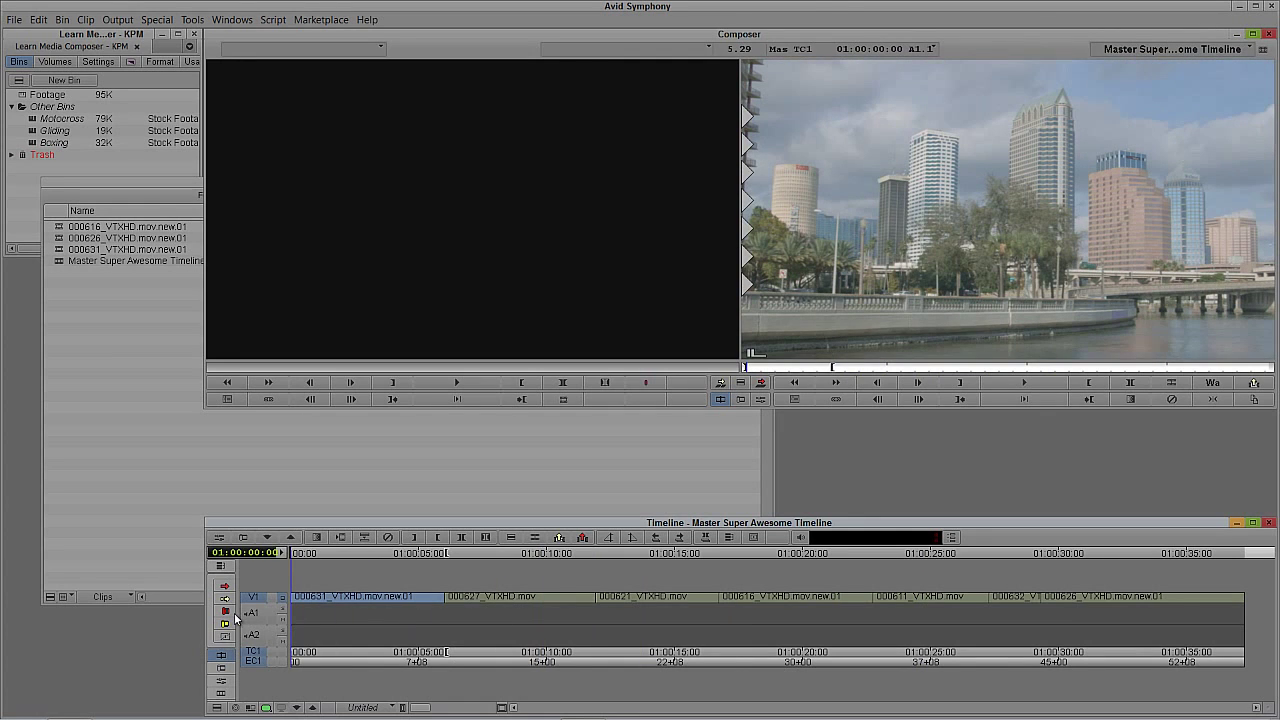
Step: Match frame the first timeline clip into the source monitor and scrub the sequence to 01:00:02:26
key("F4")
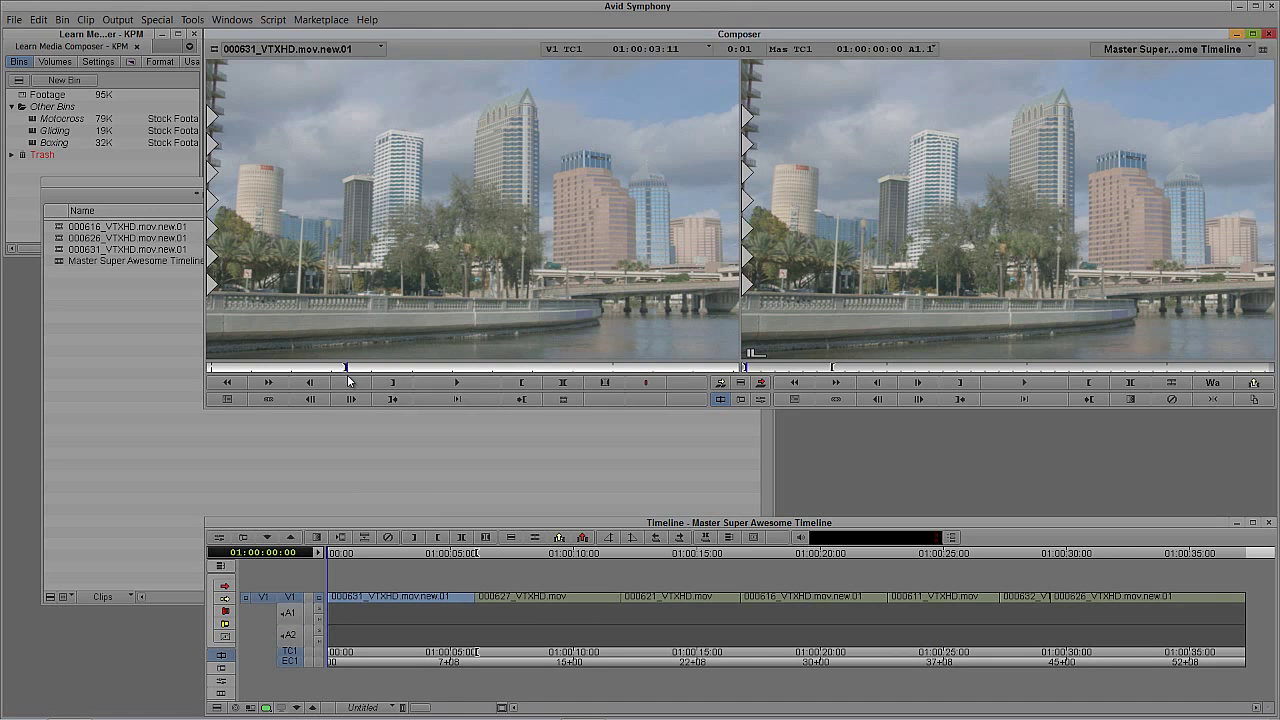
left_click(570, 590)
left_click_drag(632, 585, 403, 595)
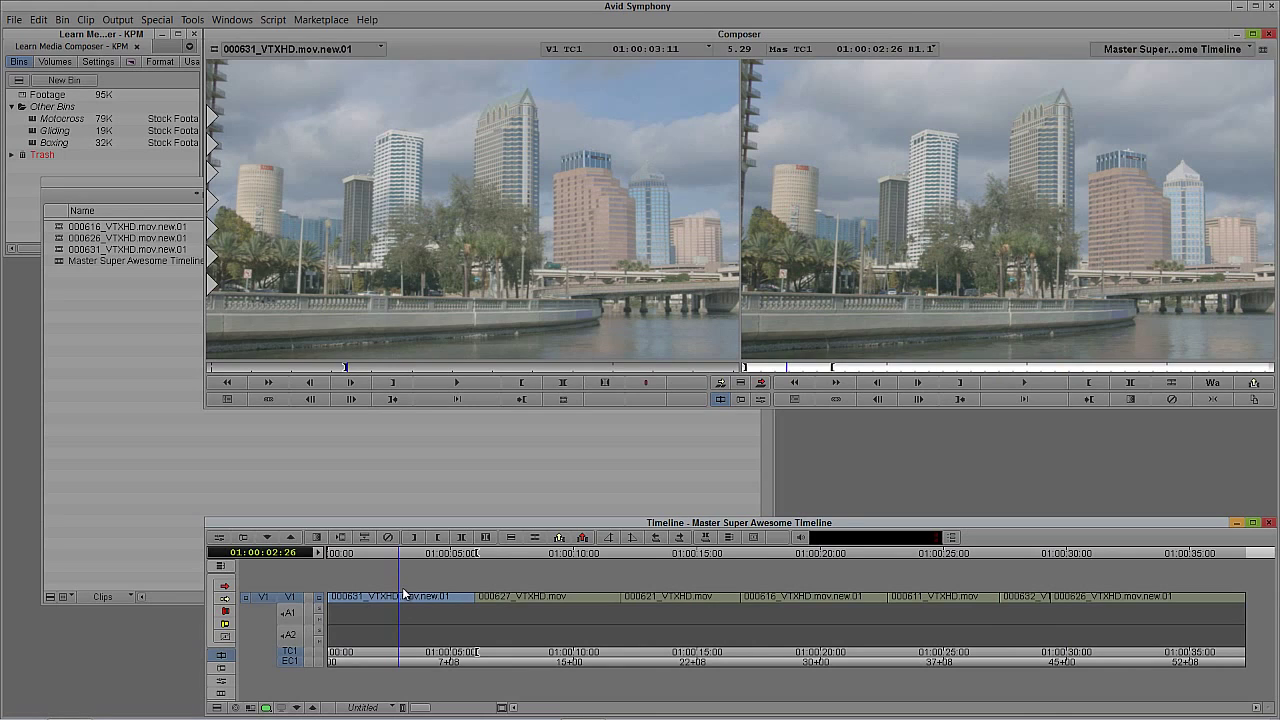